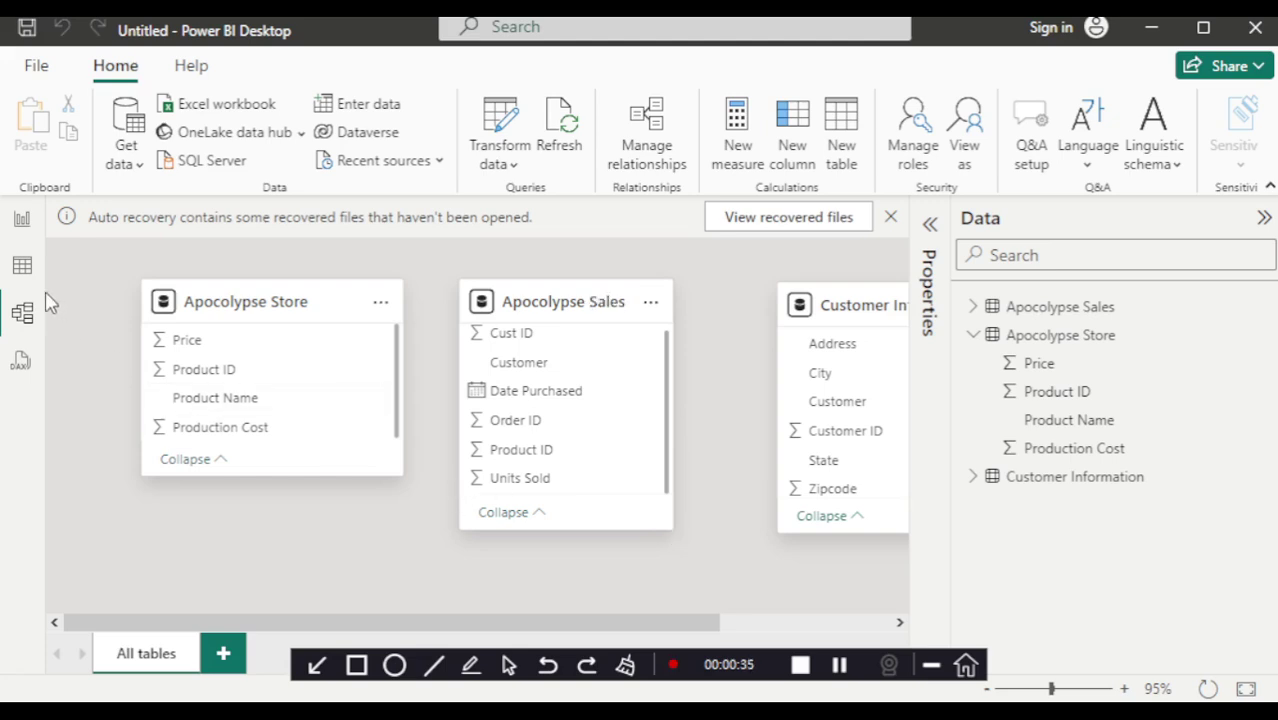
# - Review the rows and columns of the Customer Information, Apocolypse Store and Apocolypse Sales tables in the table view
pyautogui.click(22, 270)
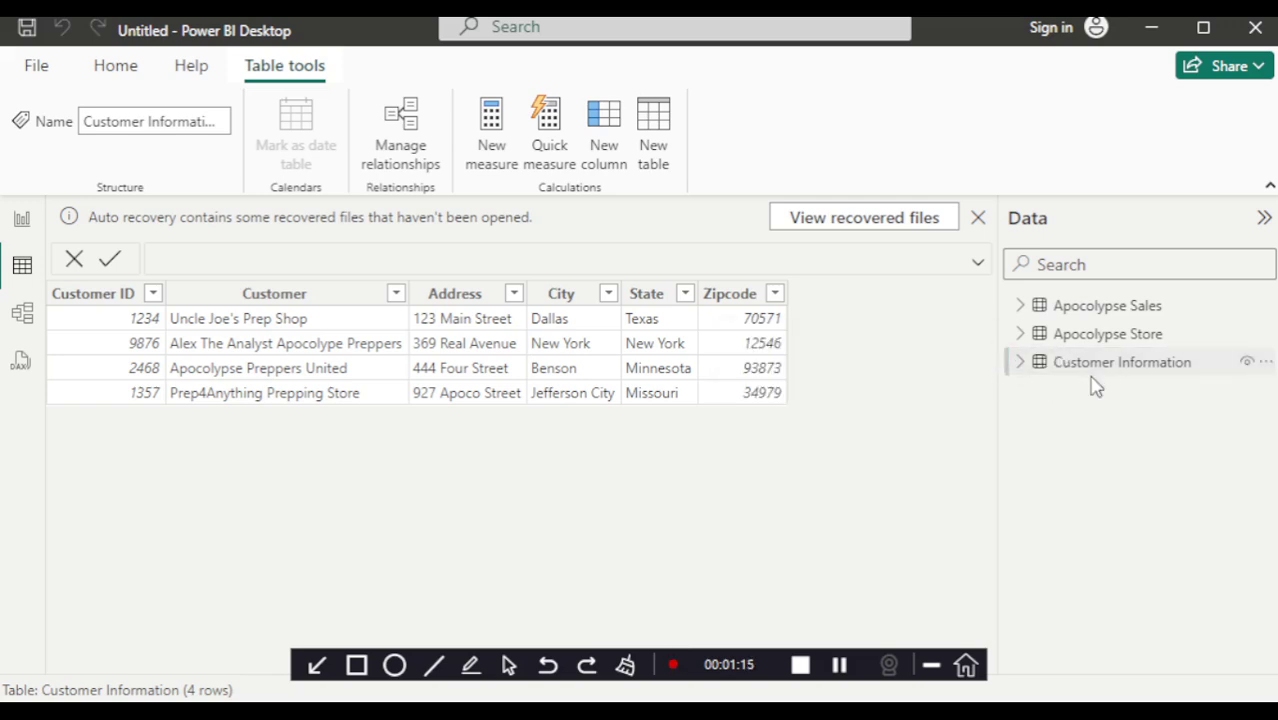
pyautogui.click(1040, 337)
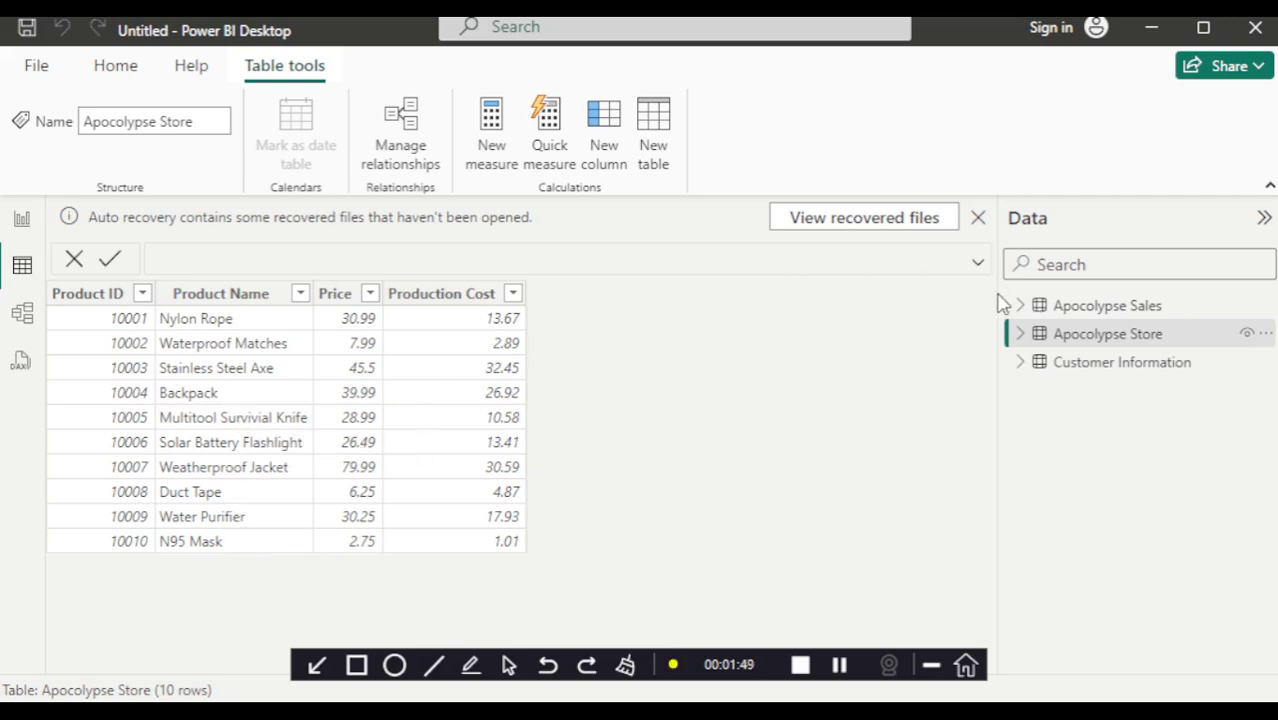
pyautogui.click(1090, 306)
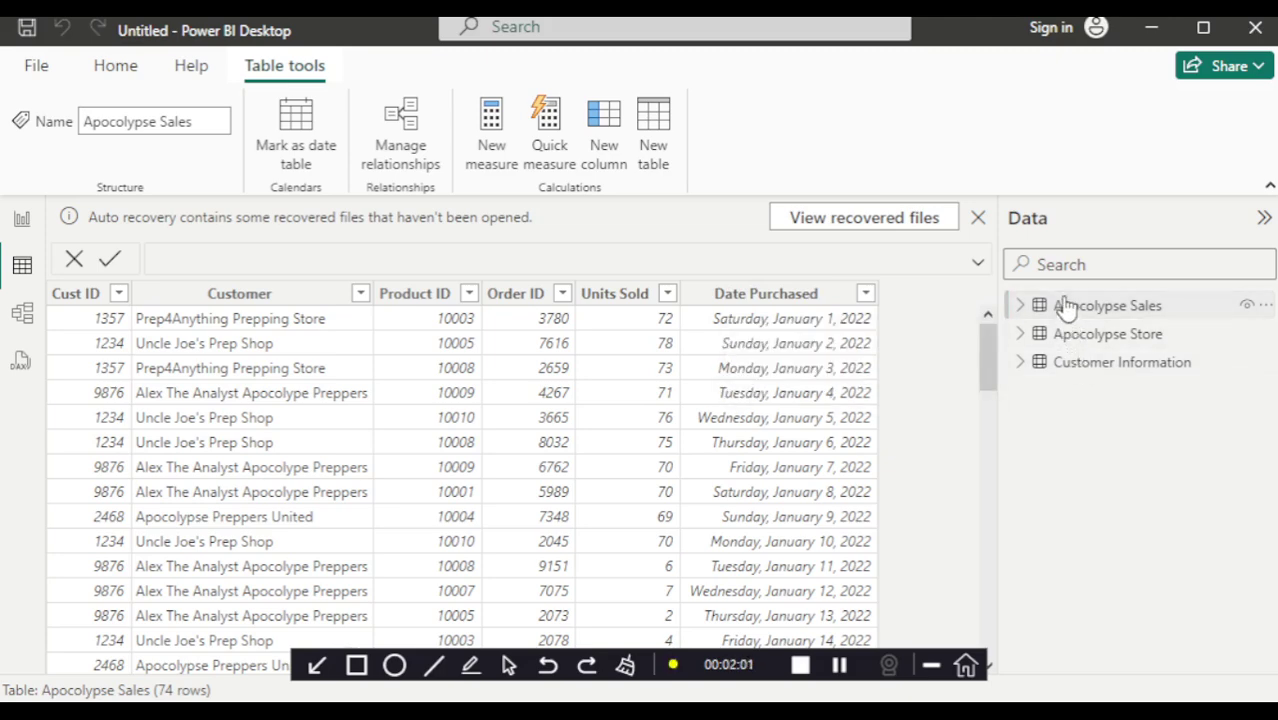
pyautogui.moveTo(1067, 307)
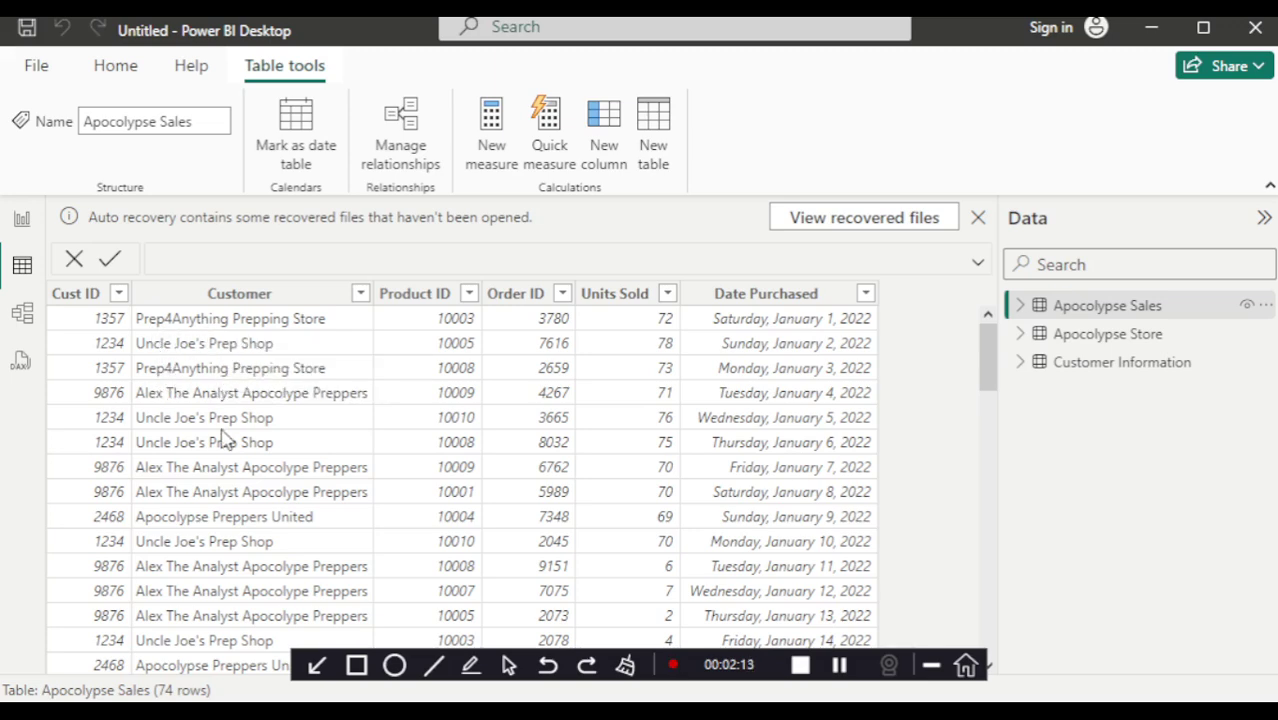
pyautogui.click(260, 367)
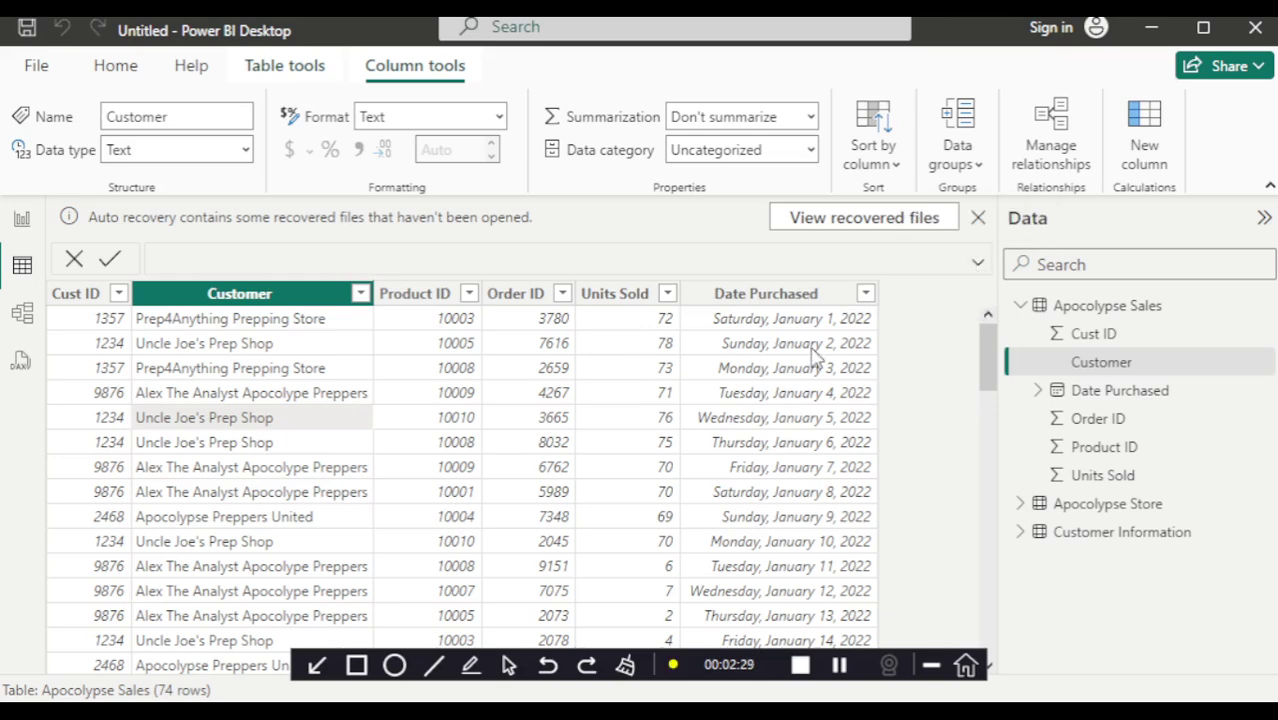
pyautogui.click(1021, 306)
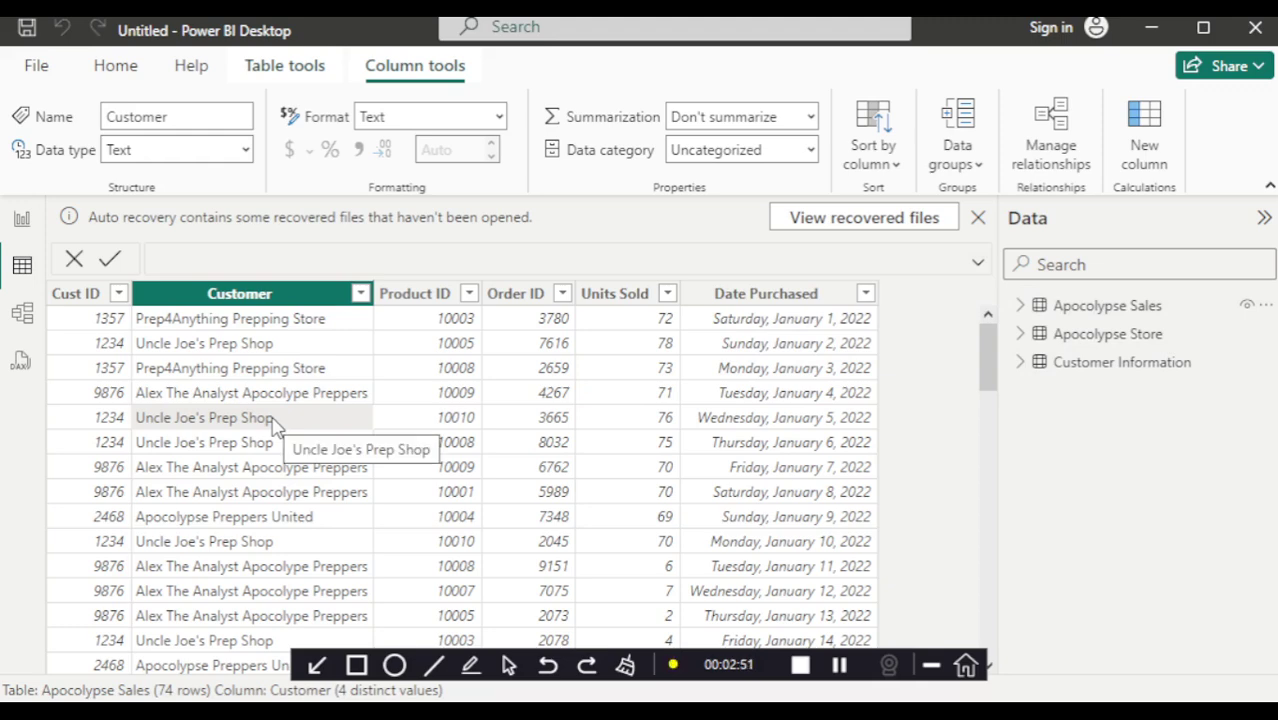
# - In the model view, relate Product ID in Apocolypse Store to Product ID in Apocolypse Sales, and hide the store table's Product ID
pyautogui.click(21, 320)
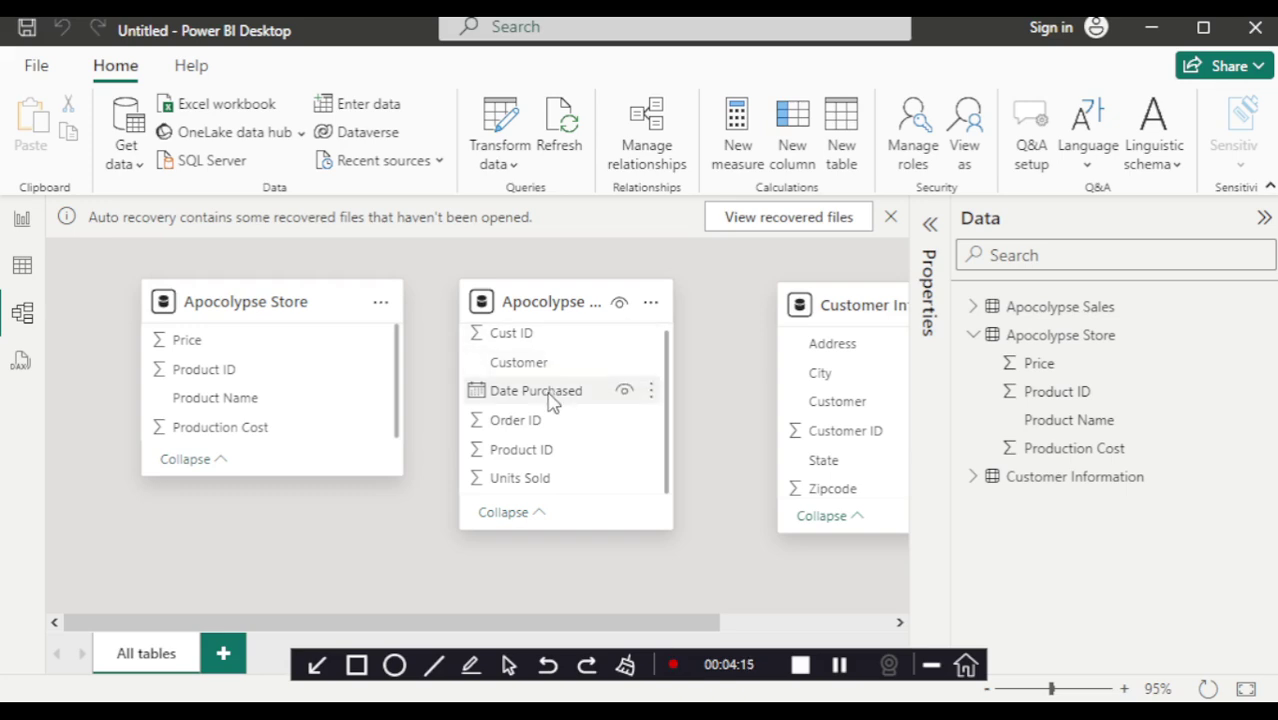
pyautogui.moveTo(527, 313)
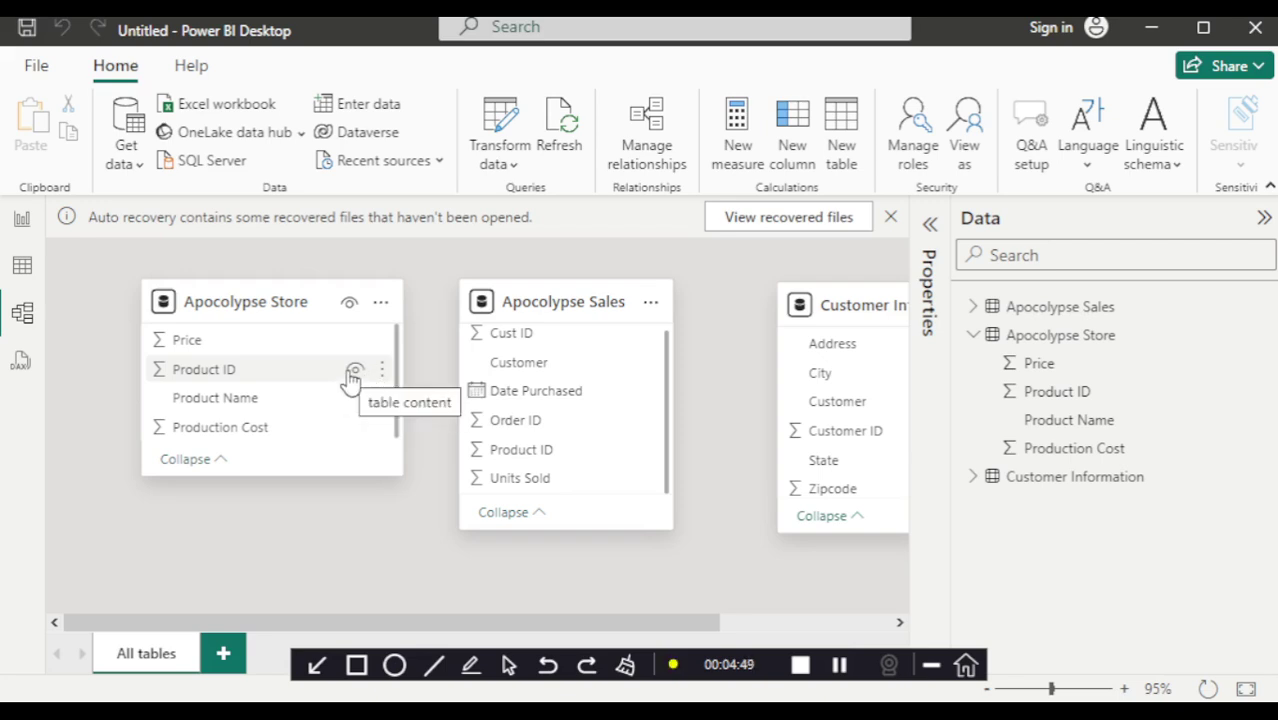
pyautogui.moveTo(350, 380); pyautogui.dragTo(580, 465)
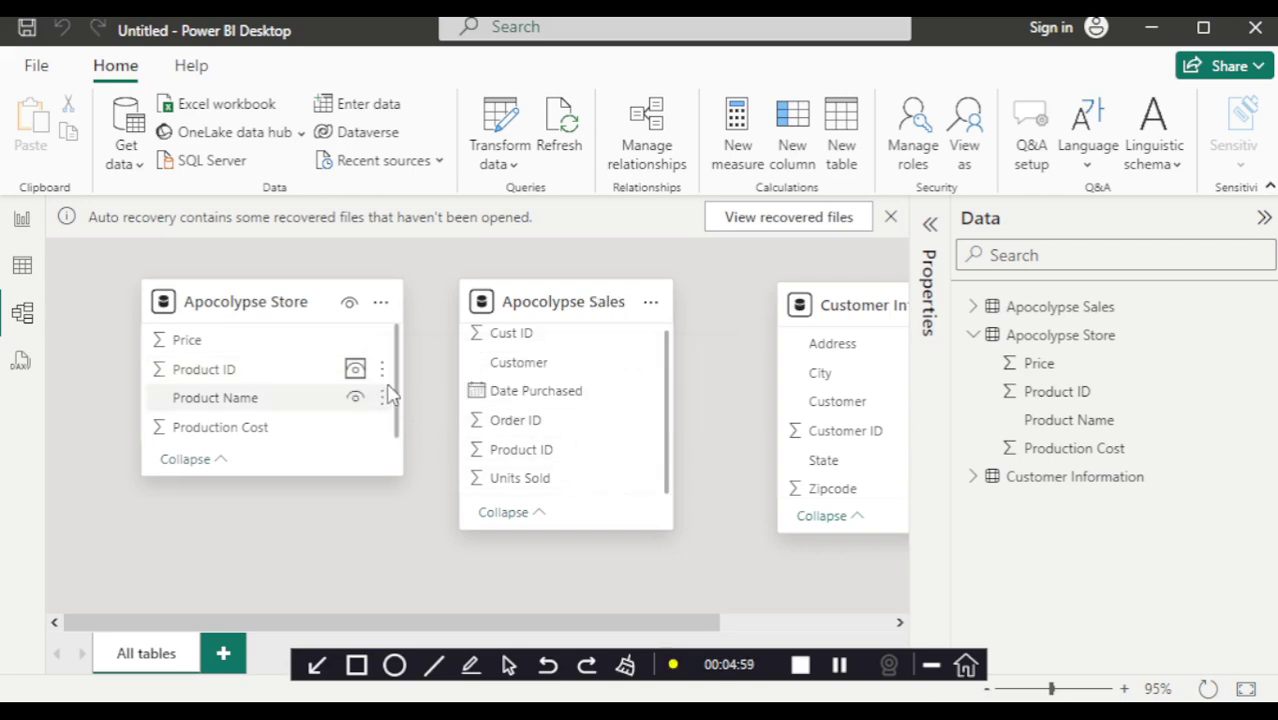
pyautogui.click(355, 369)
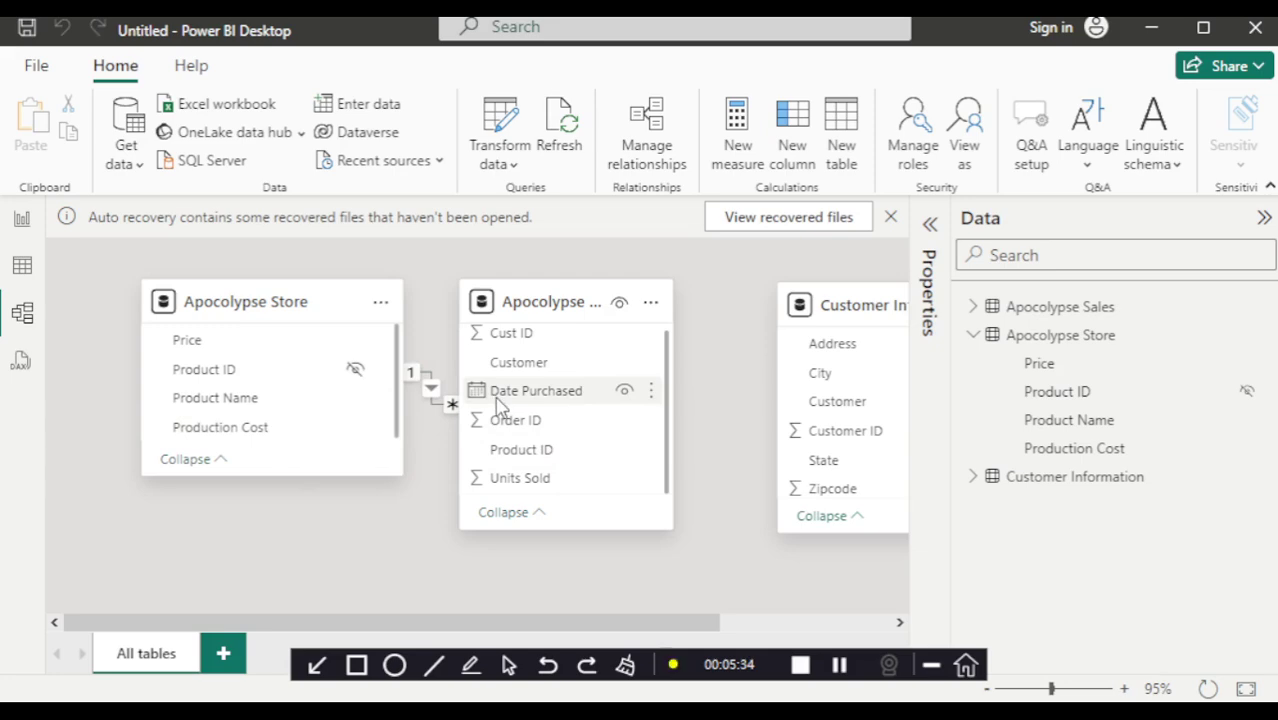
# - Try Apocolypse Store as first and Apocolypse Sales as second table in the product relationship's properties, and close them without saving
pyautogui.rightClick(441, 415)
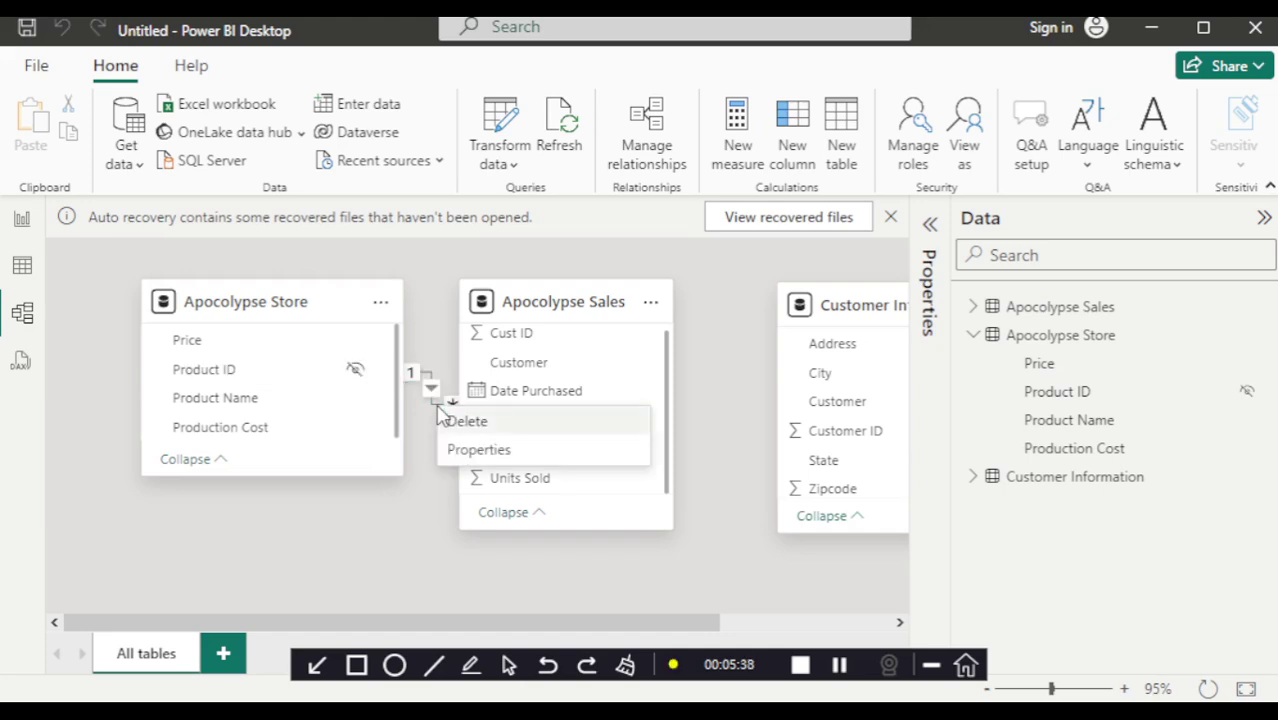
pyautogui.click(480, 452)
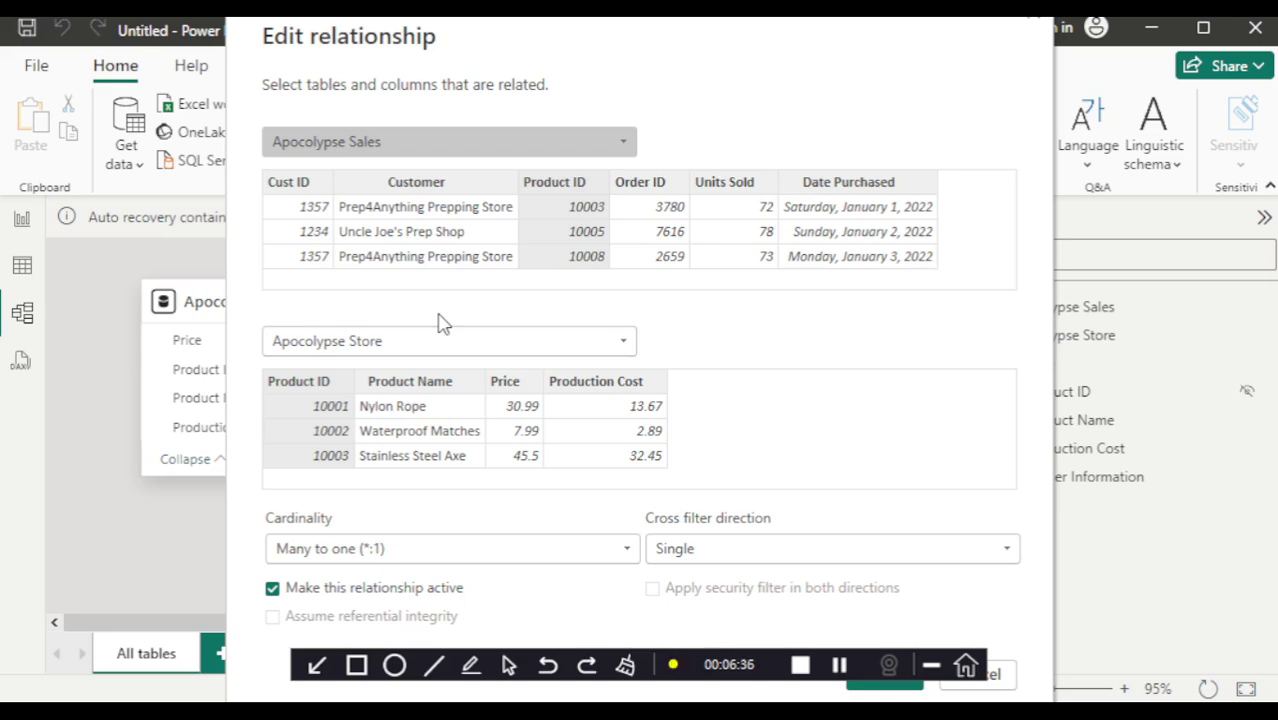
pyautogui.click(624, 148)
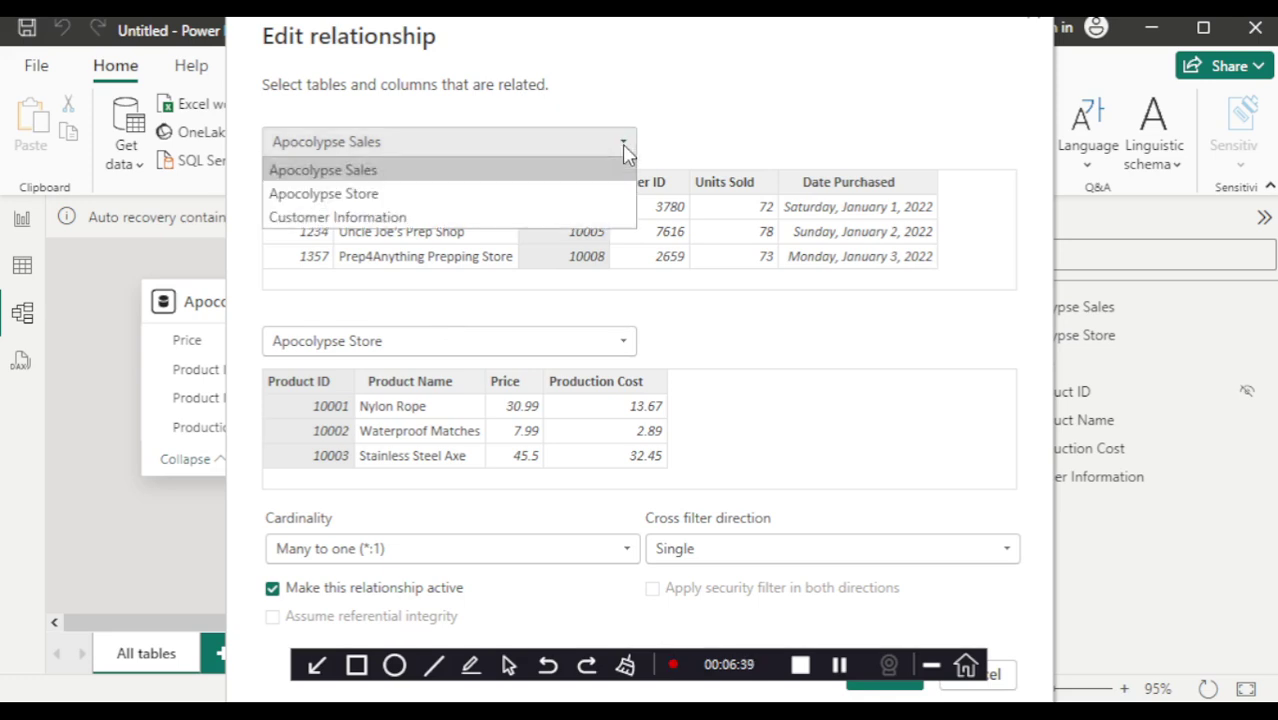
pyautogui.click(484, 200)
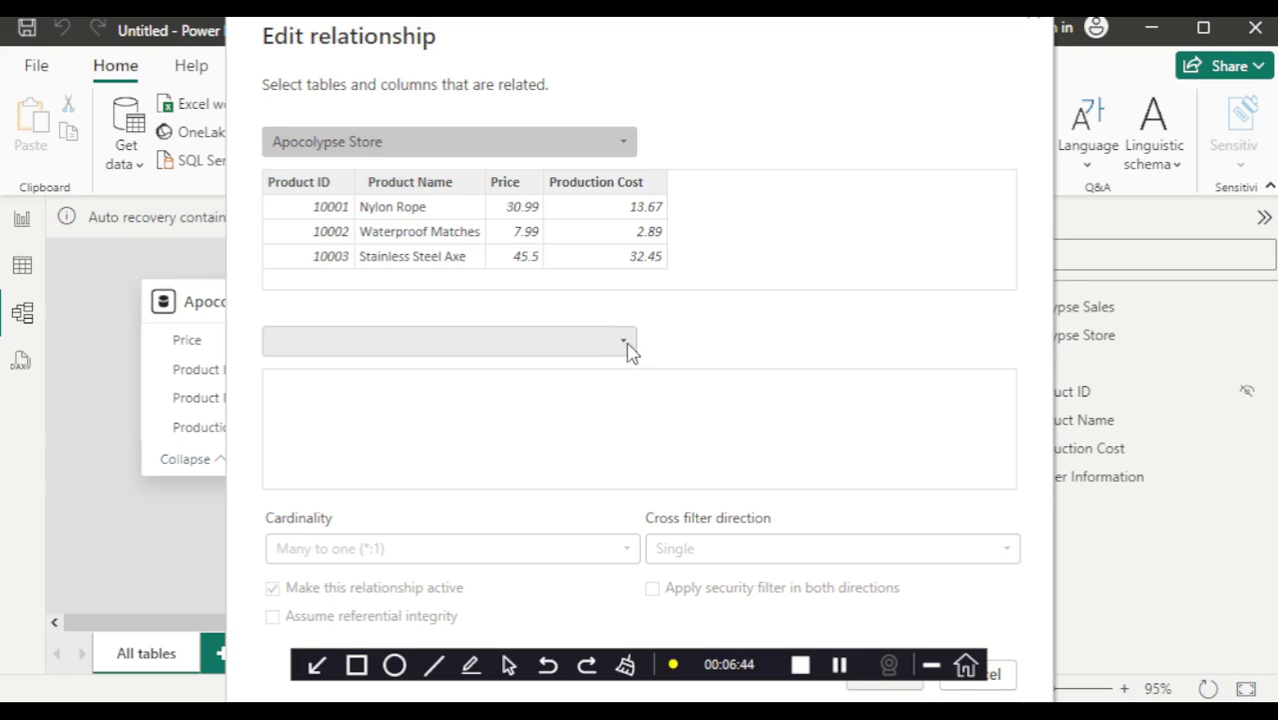
pyautogui.click(622, 346)
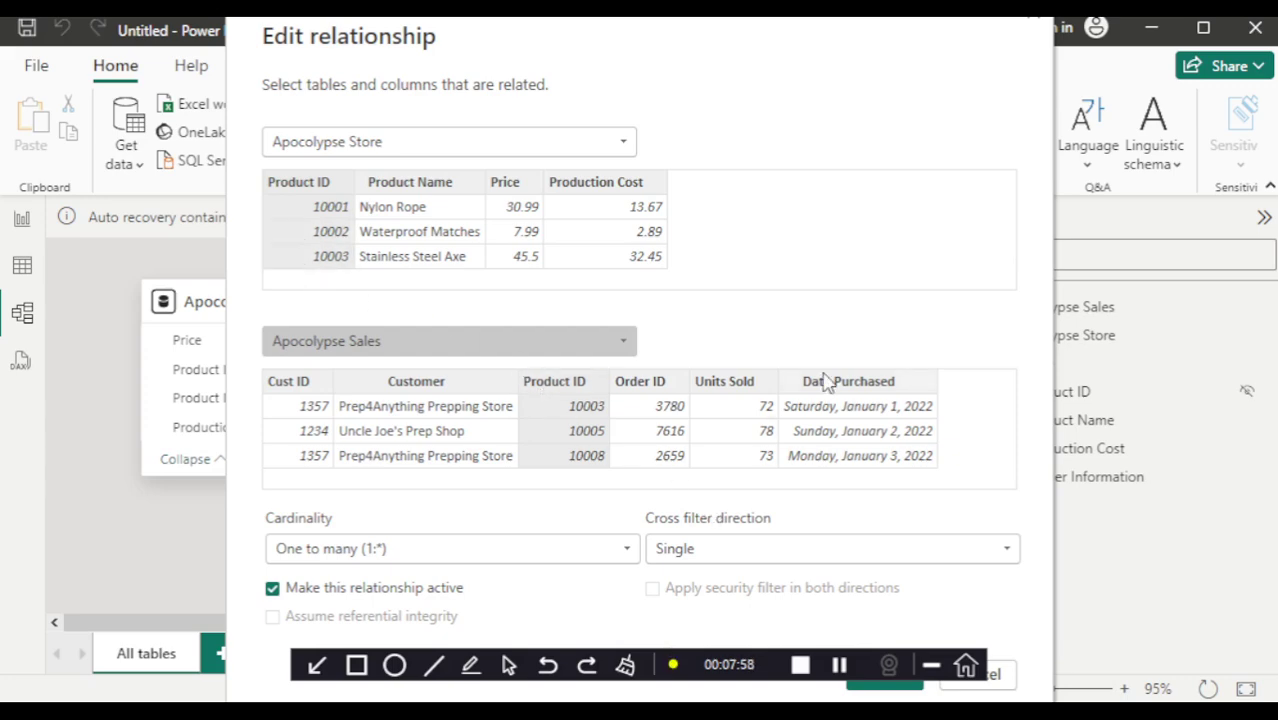
pyautogui.click(1033, 29)
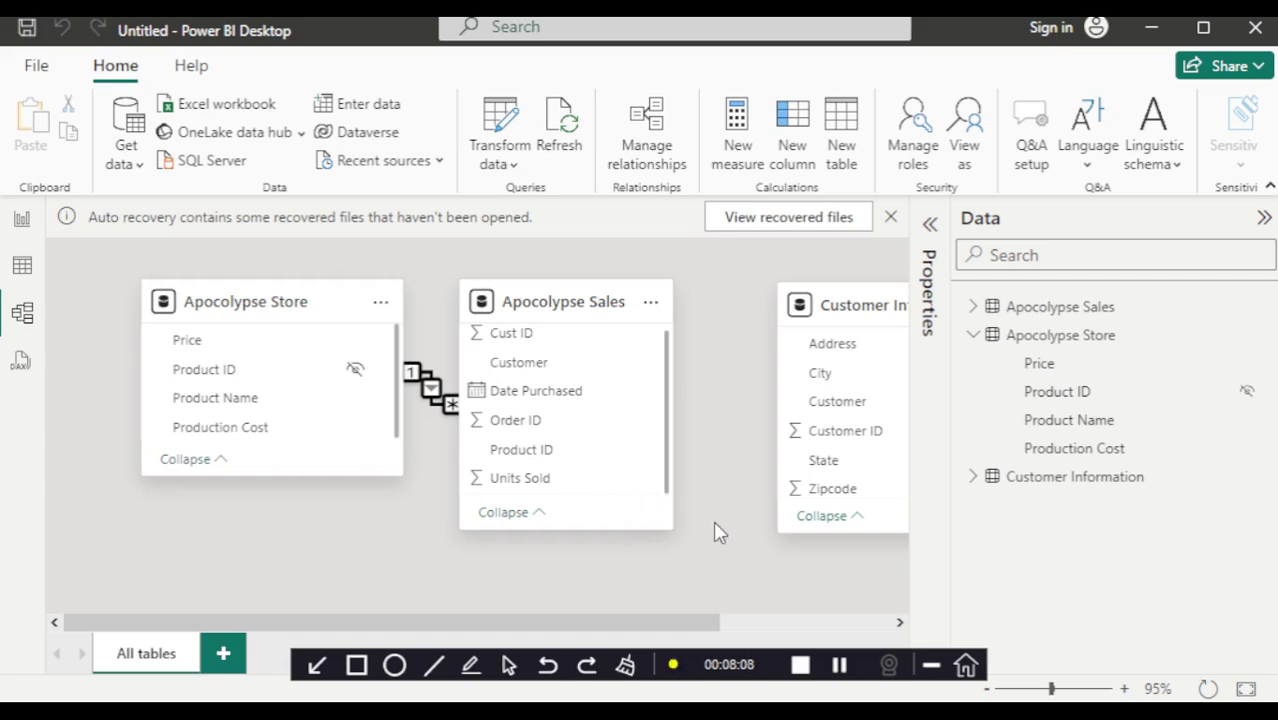
# - Create a relationship from Customer in Apocolypse Sales to Customer in Customer Information
pyautogui.click(859, 516)
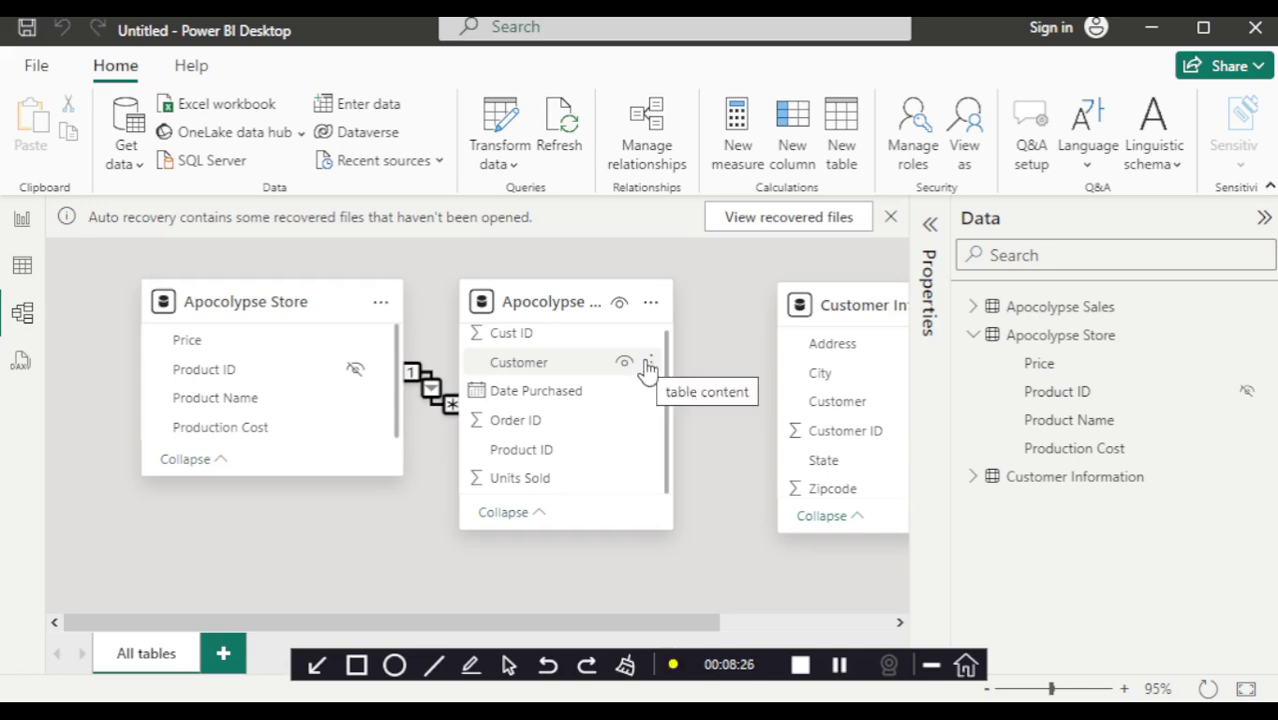
pyautogui.moveTo(648, 370); pyautogui.dragTo(855, 410)
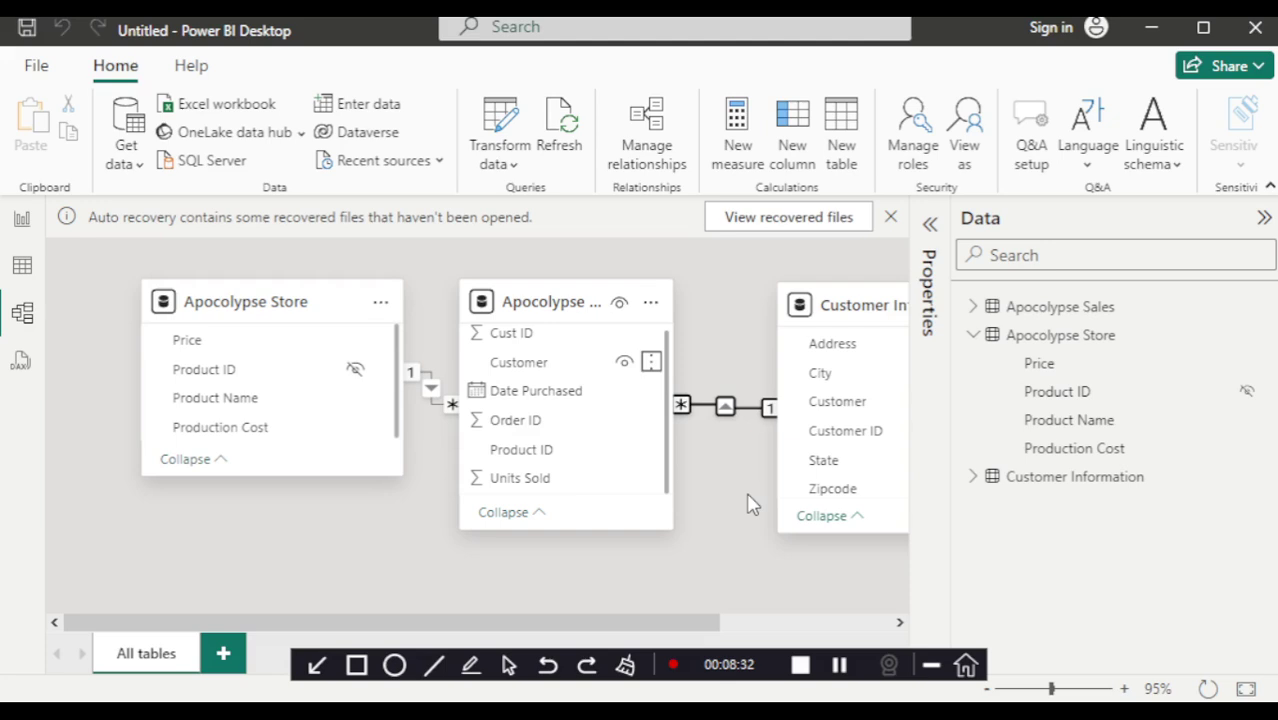
# - In the customer relationship's properties, try Customer Information as first table with Apocolypse Sales and Apocolypse Store as the second
pyautogui.doubleClick(683, 410)
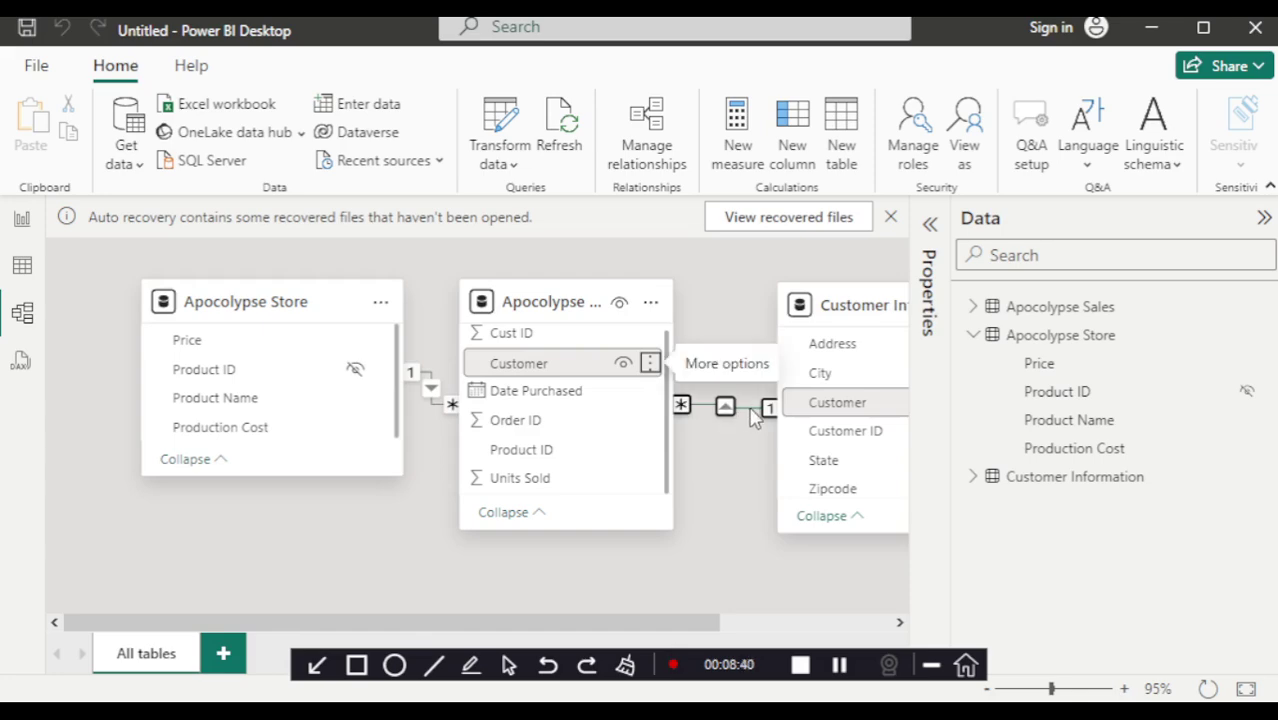
pyautogui.rightClick(754, 415)
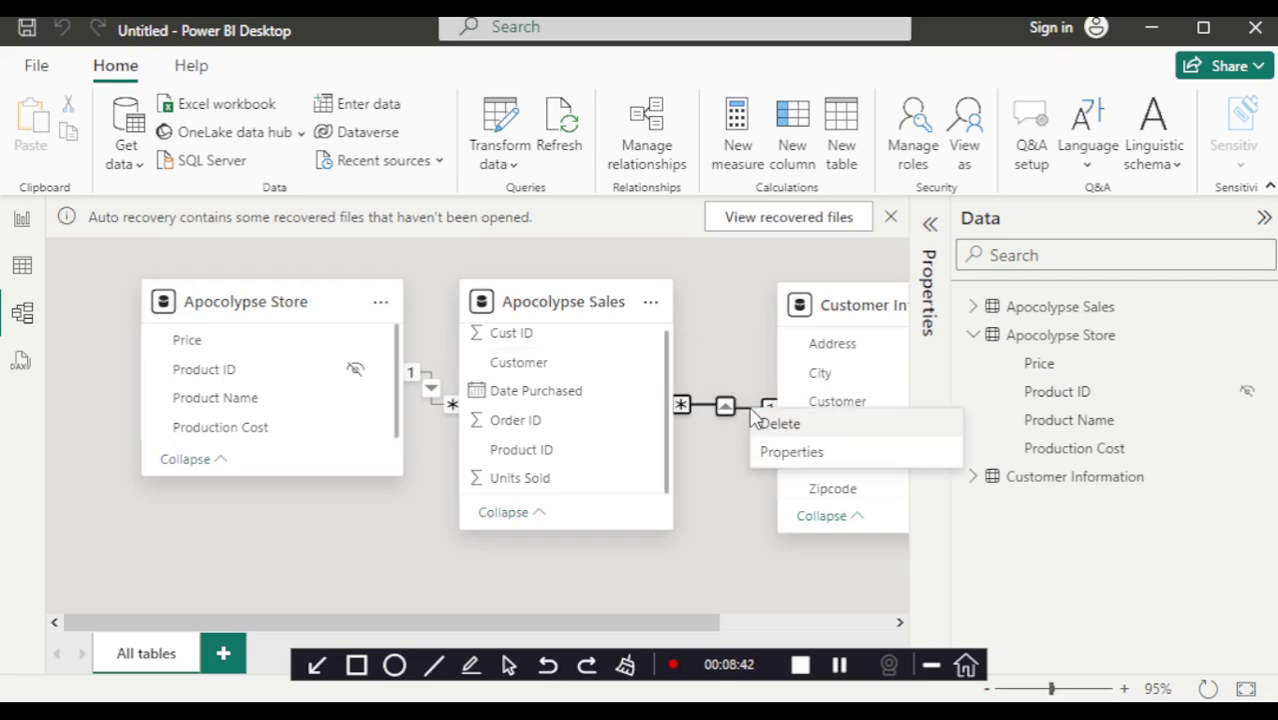
pyautogui.click(781, 461)
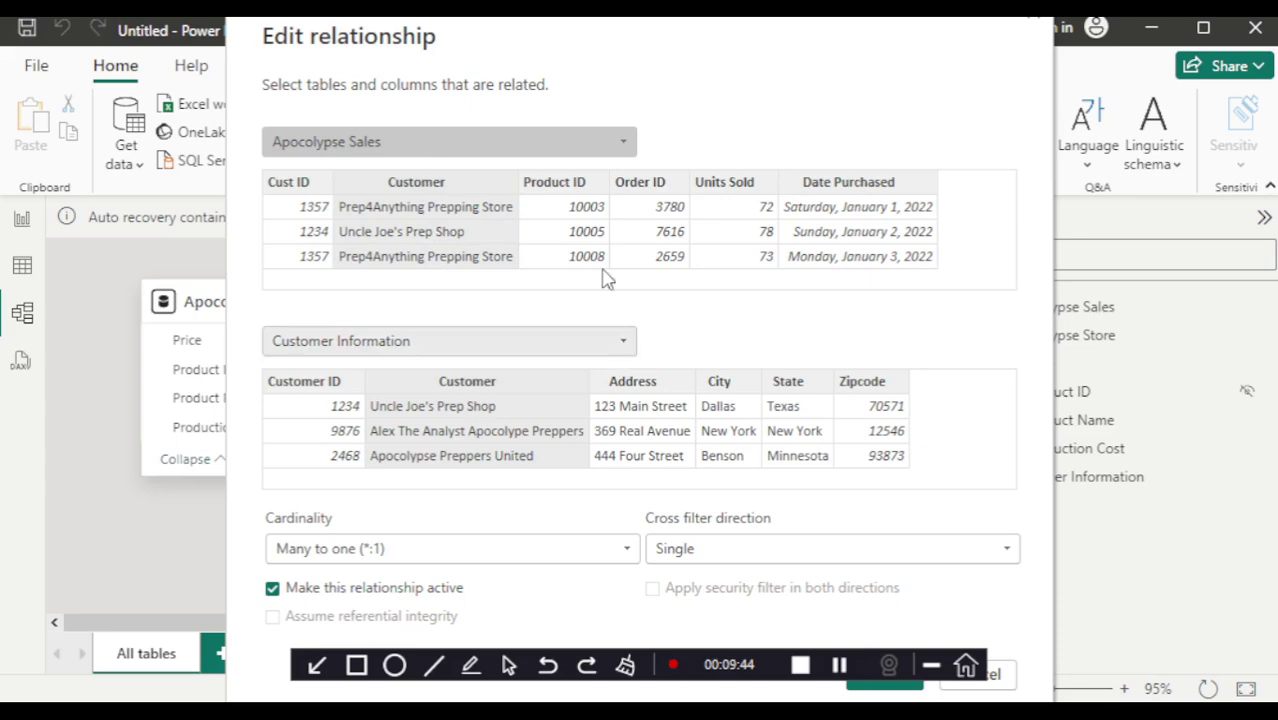
pyautogui.click(624, 148)
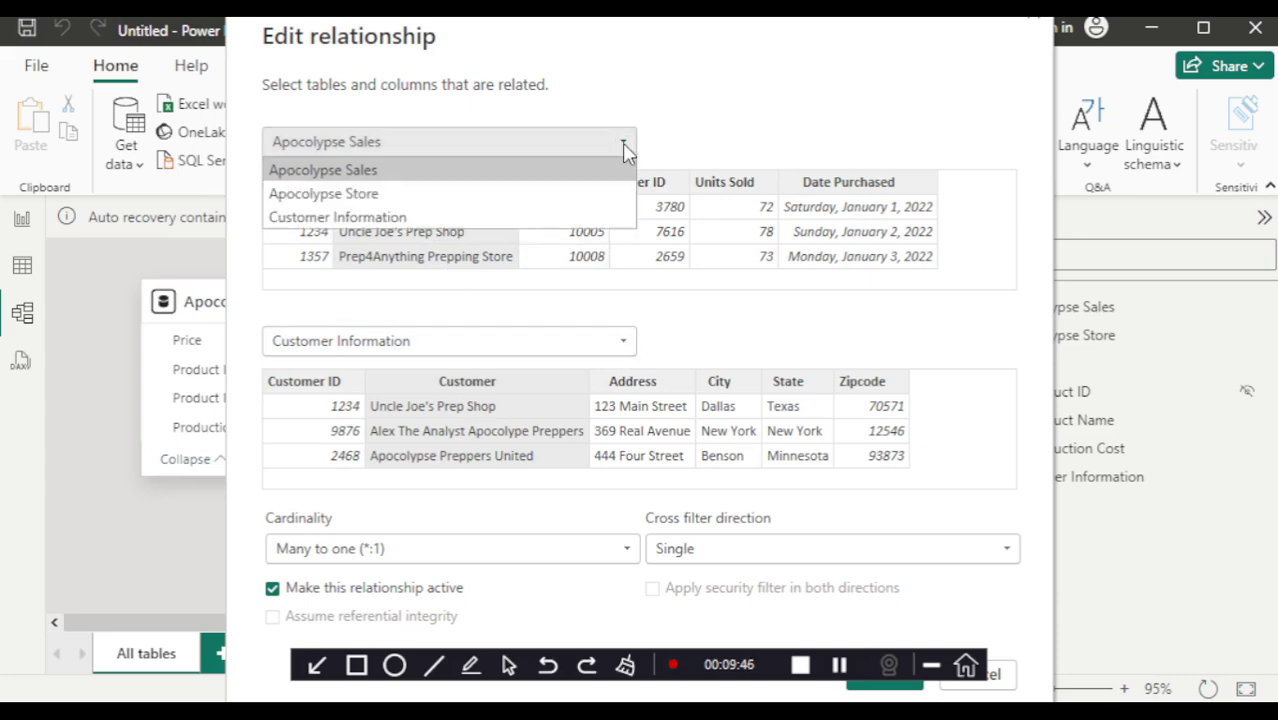
pyautogui.click(519, 219)
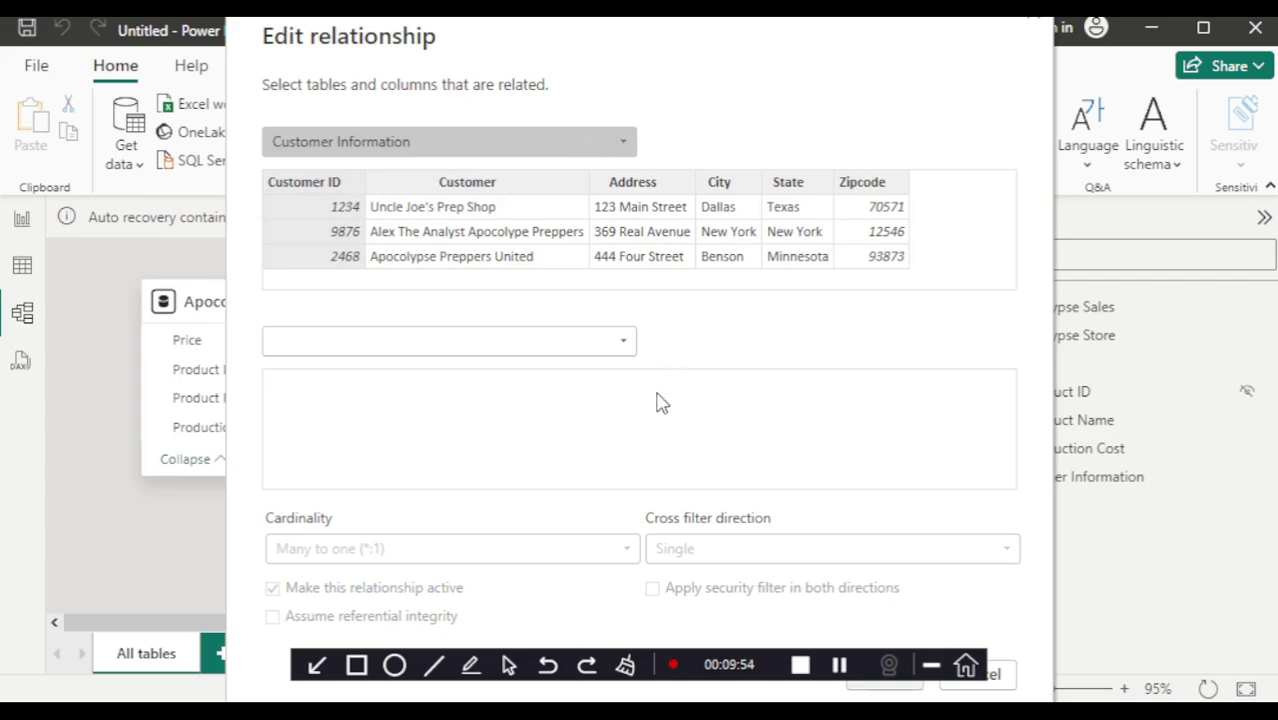
pyautogui.click(626, 352)
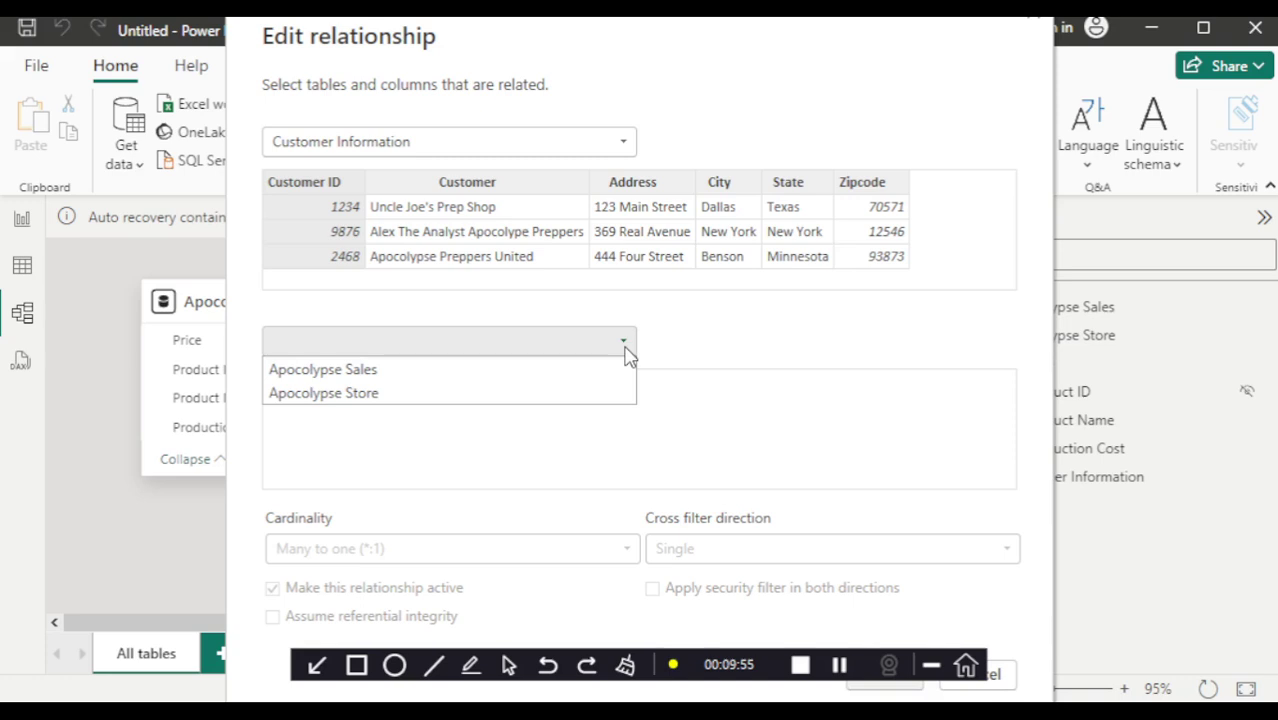
pyautogui.click(527, 389)
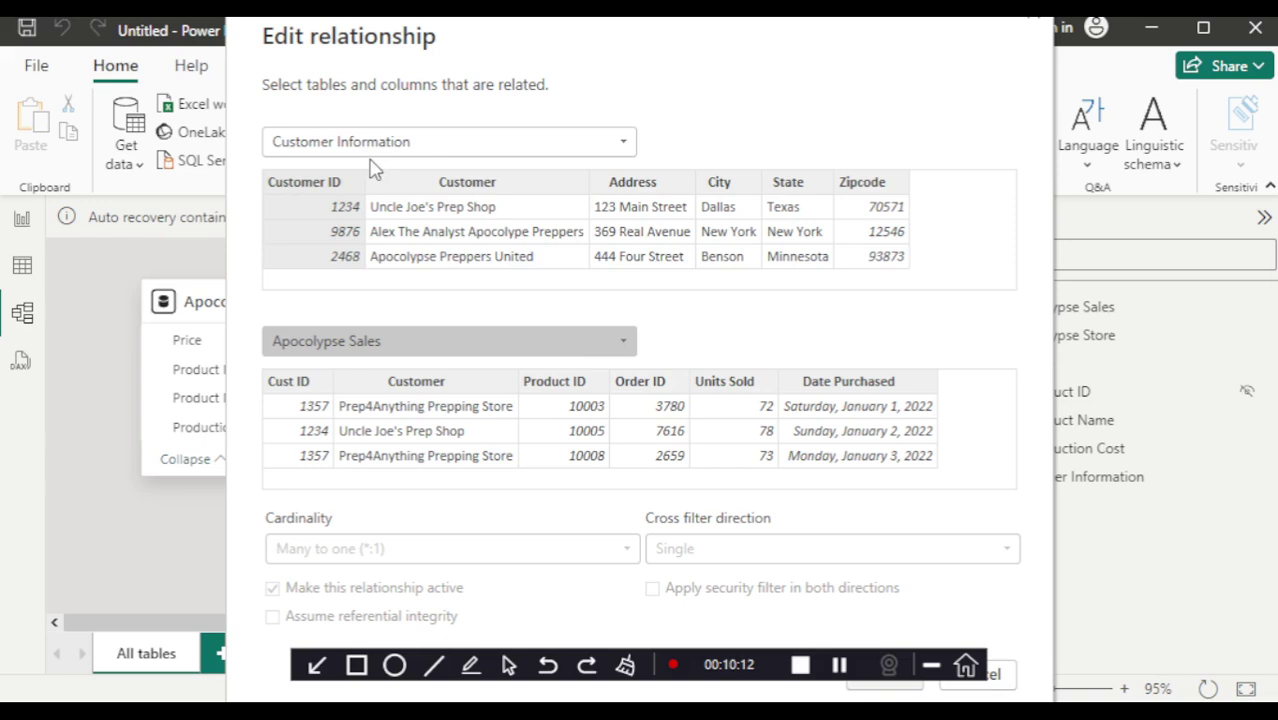
pyautogui.click(627, 343)
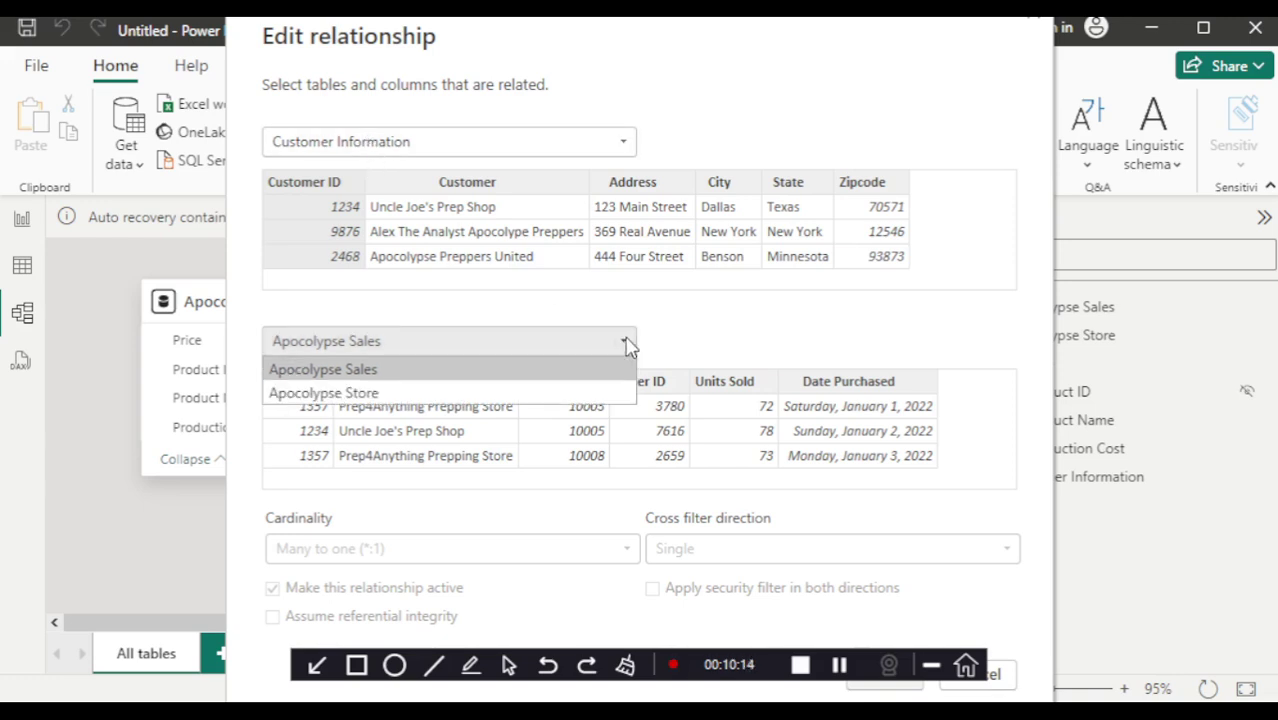
pyautogui.click(538, 394)
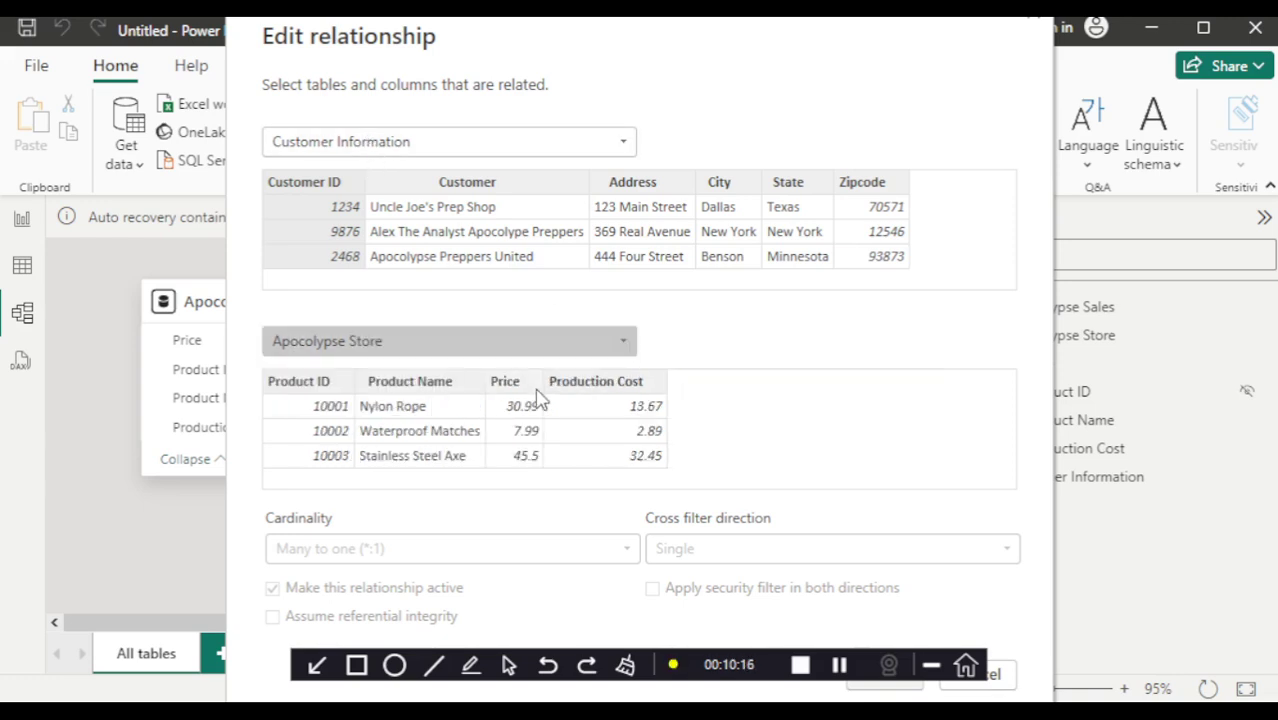
pyautogui.click(839, 665)
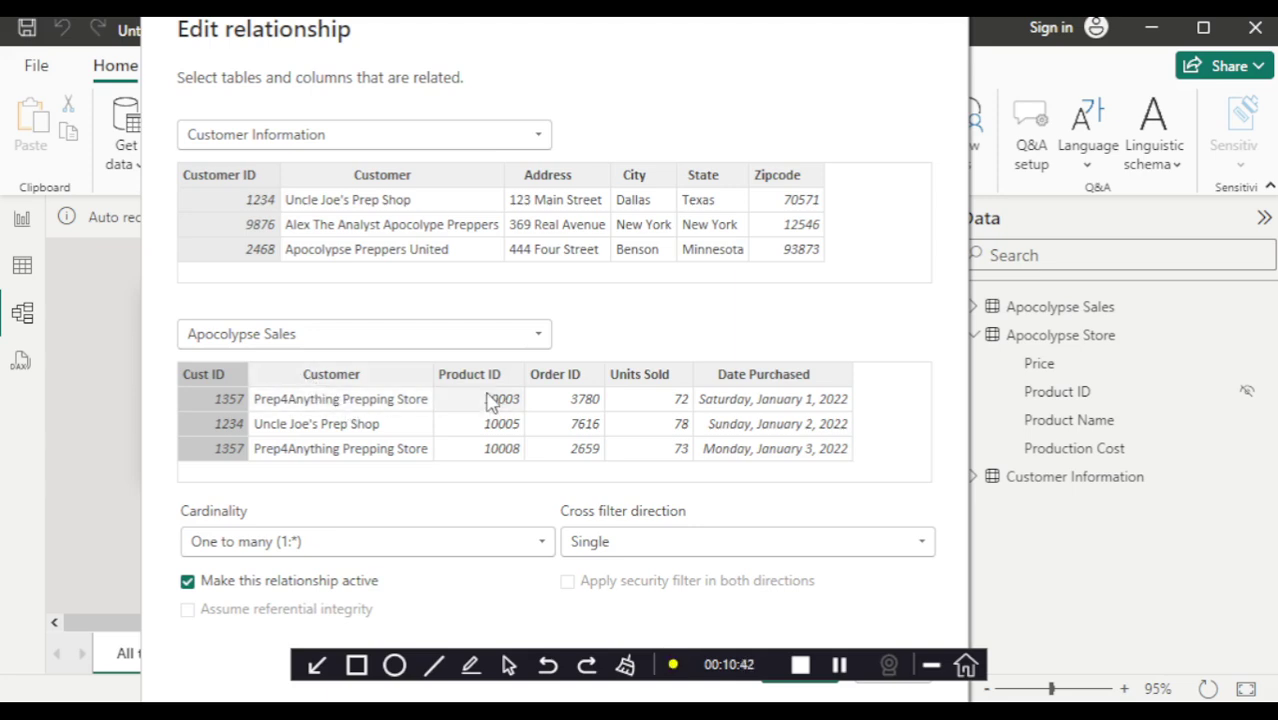
# - Match Apocolypse Sales to Customer Information on their Customer columns in the relationship dialog, and close it without saving
pyautogui.click(540, 140)
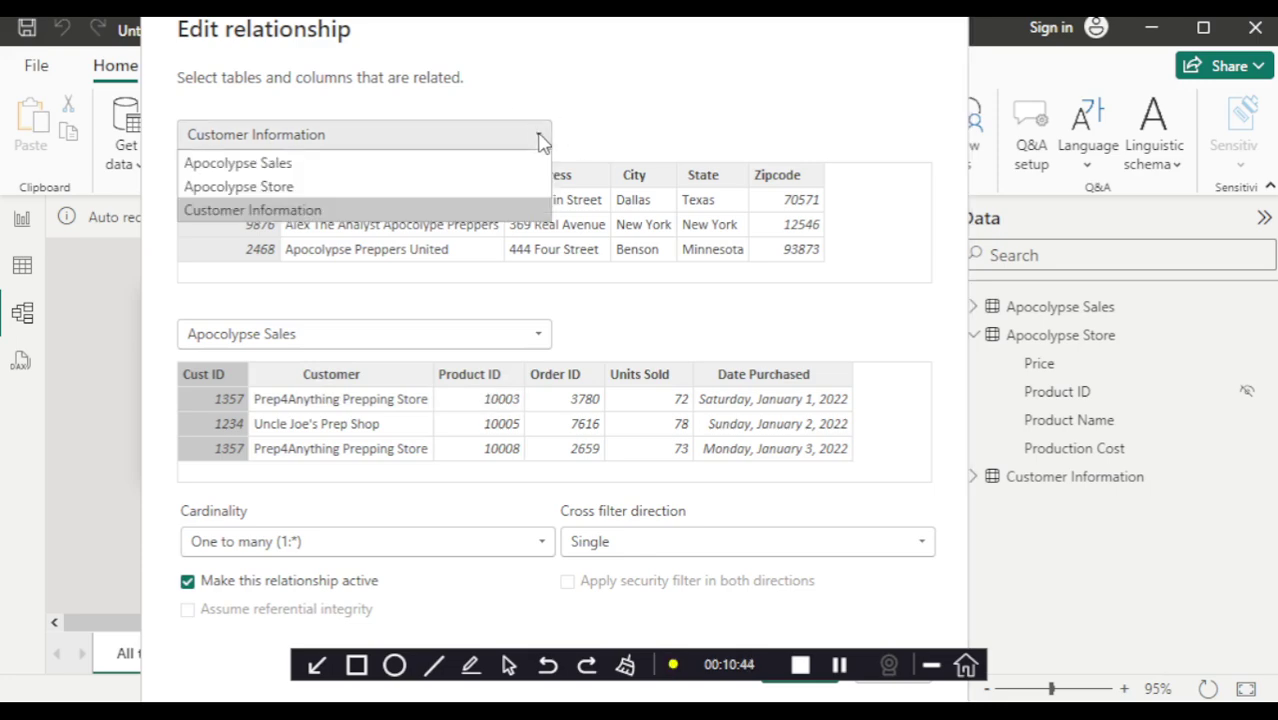
pyautogui.click(441, 176)
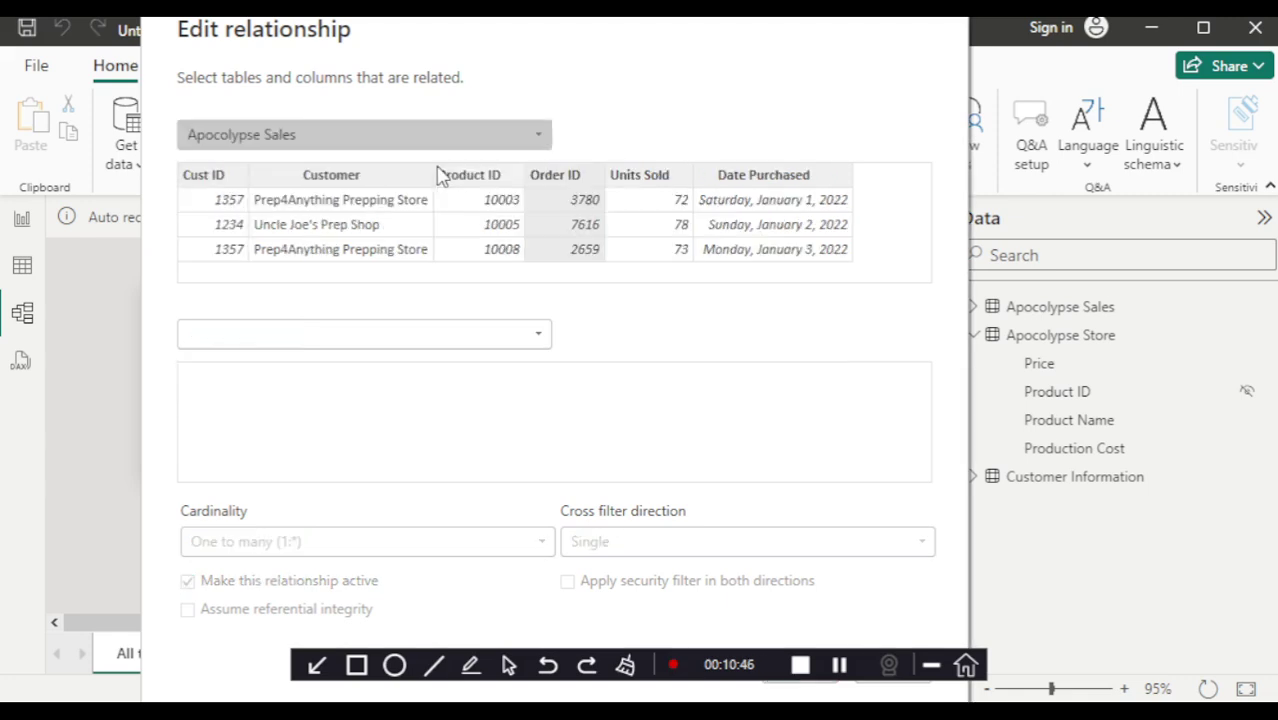
pyautogui.click(541, 338)
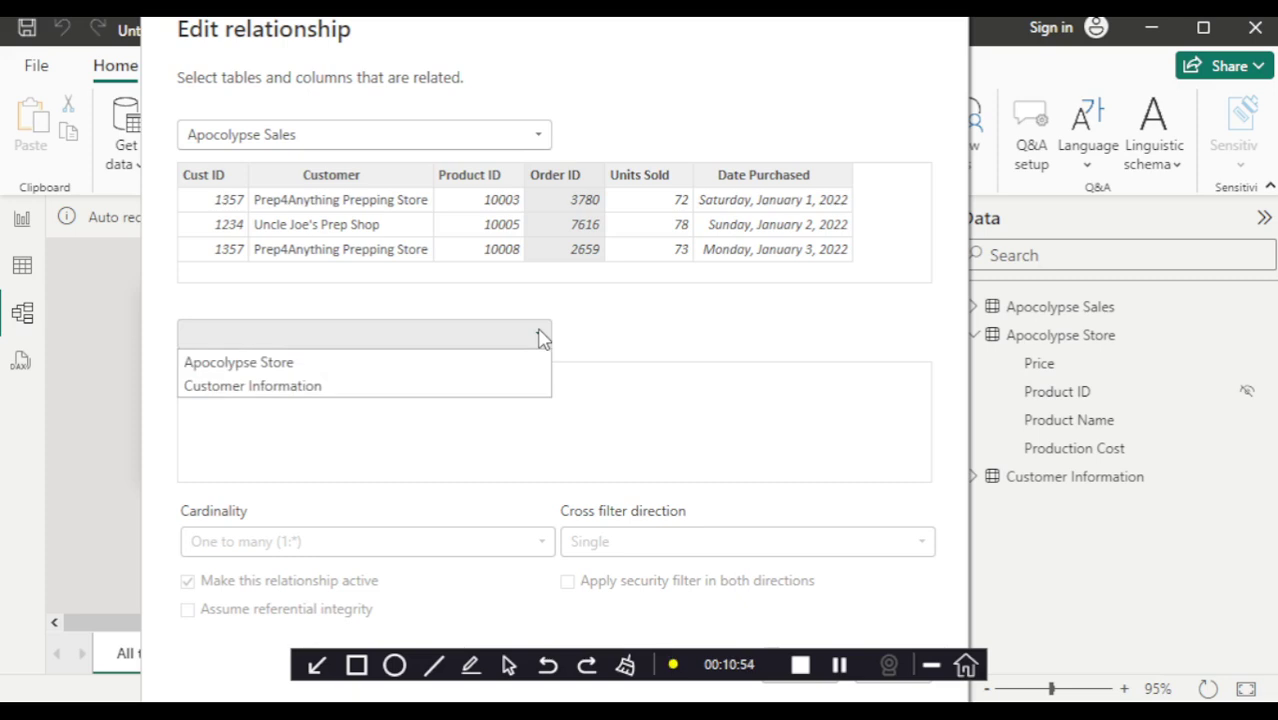
pyautogui.click(468, 392)
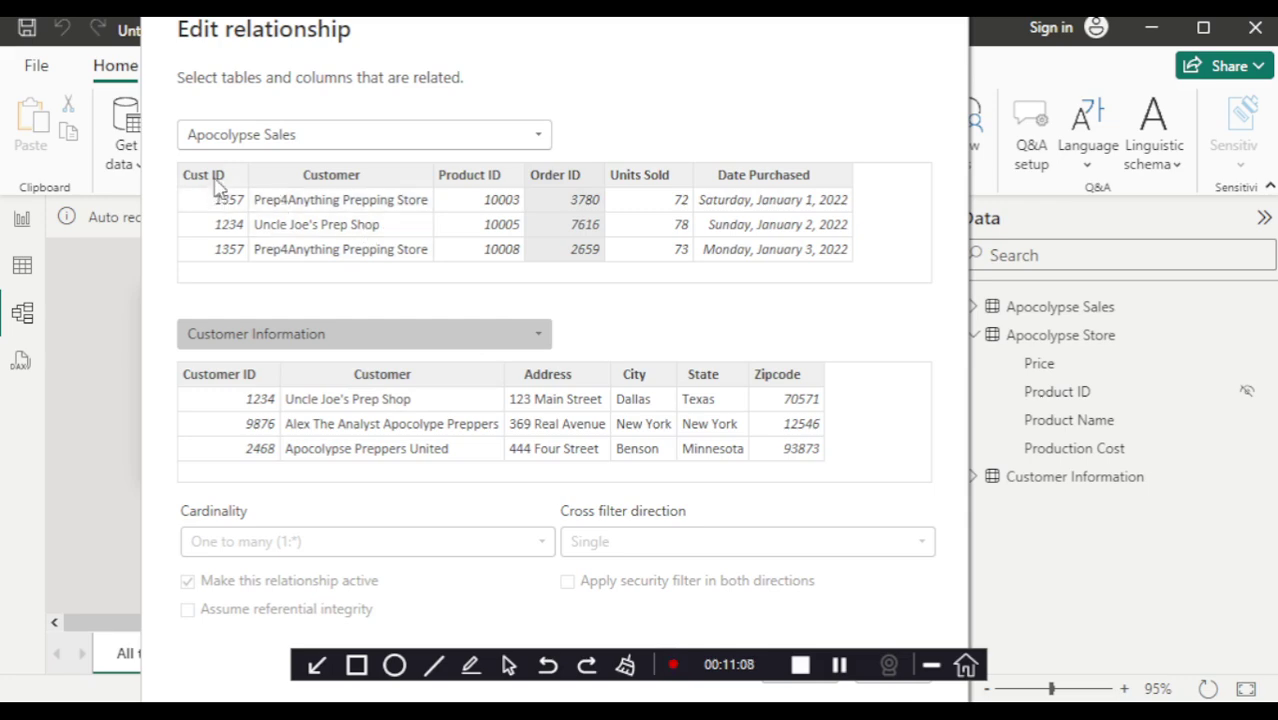
pyautogui.click(297, 177)
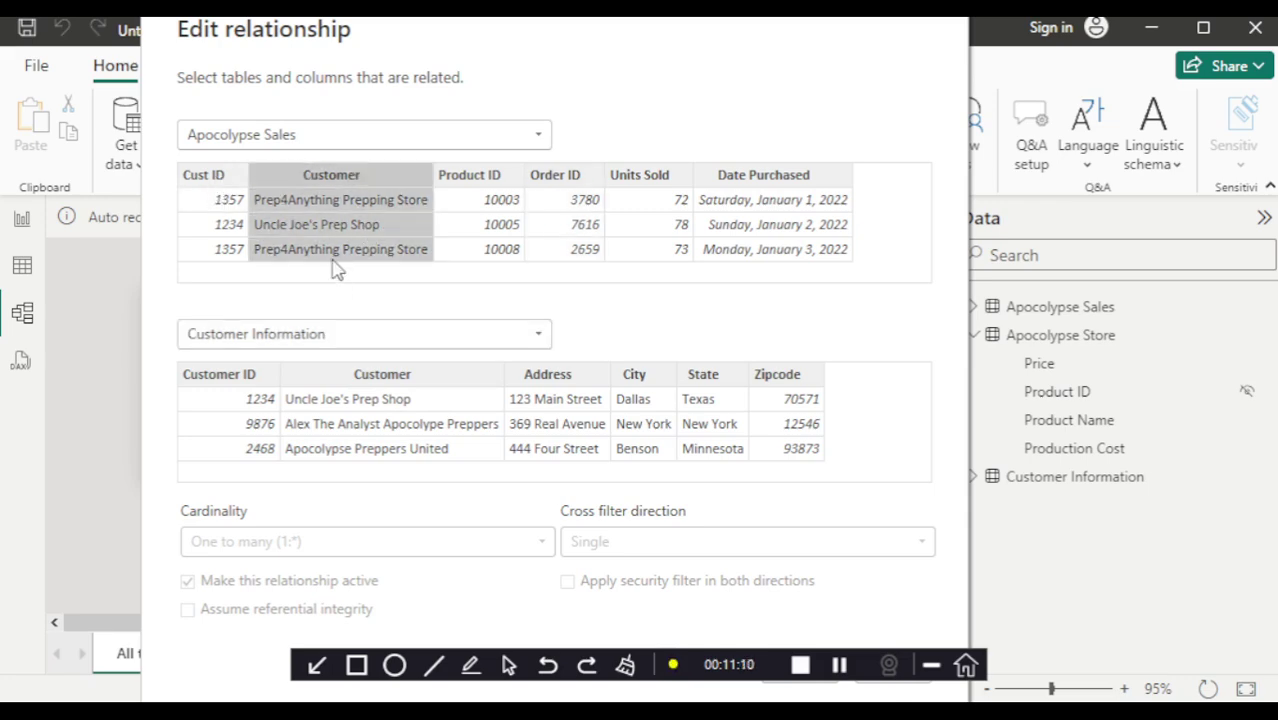
pyautogui.click(340, 376)
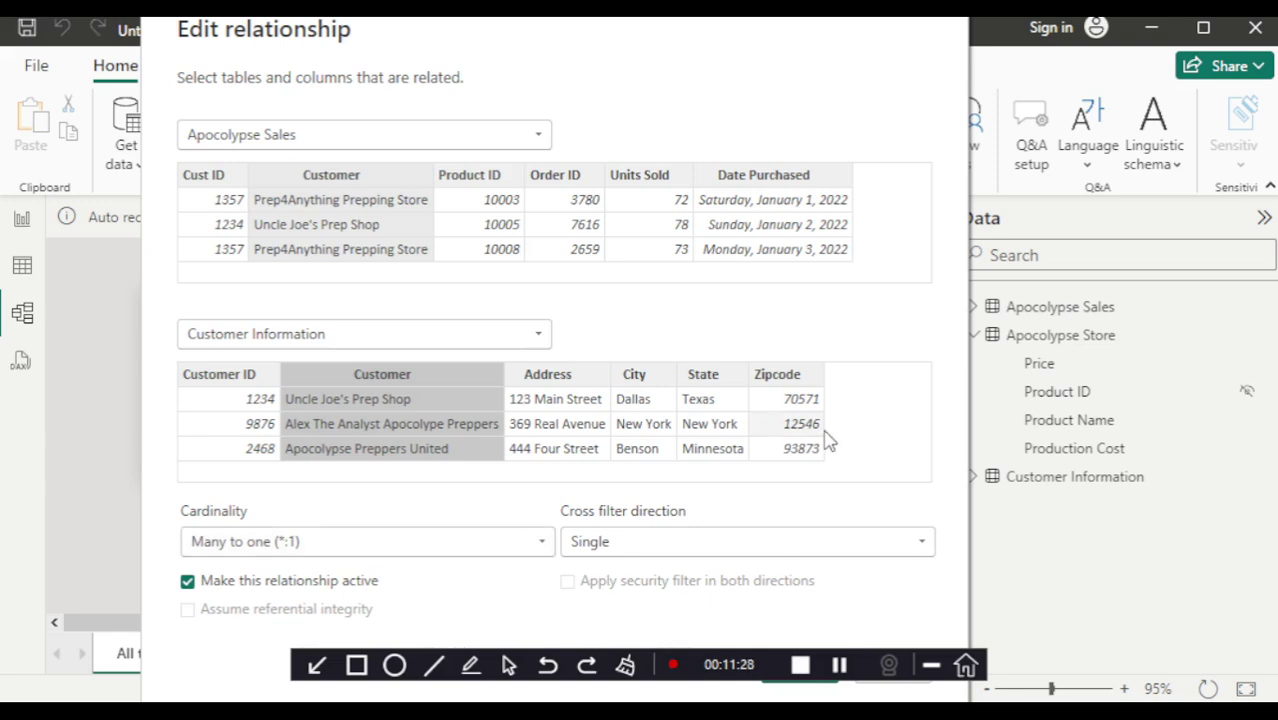
pyautogui.click(953, 20)
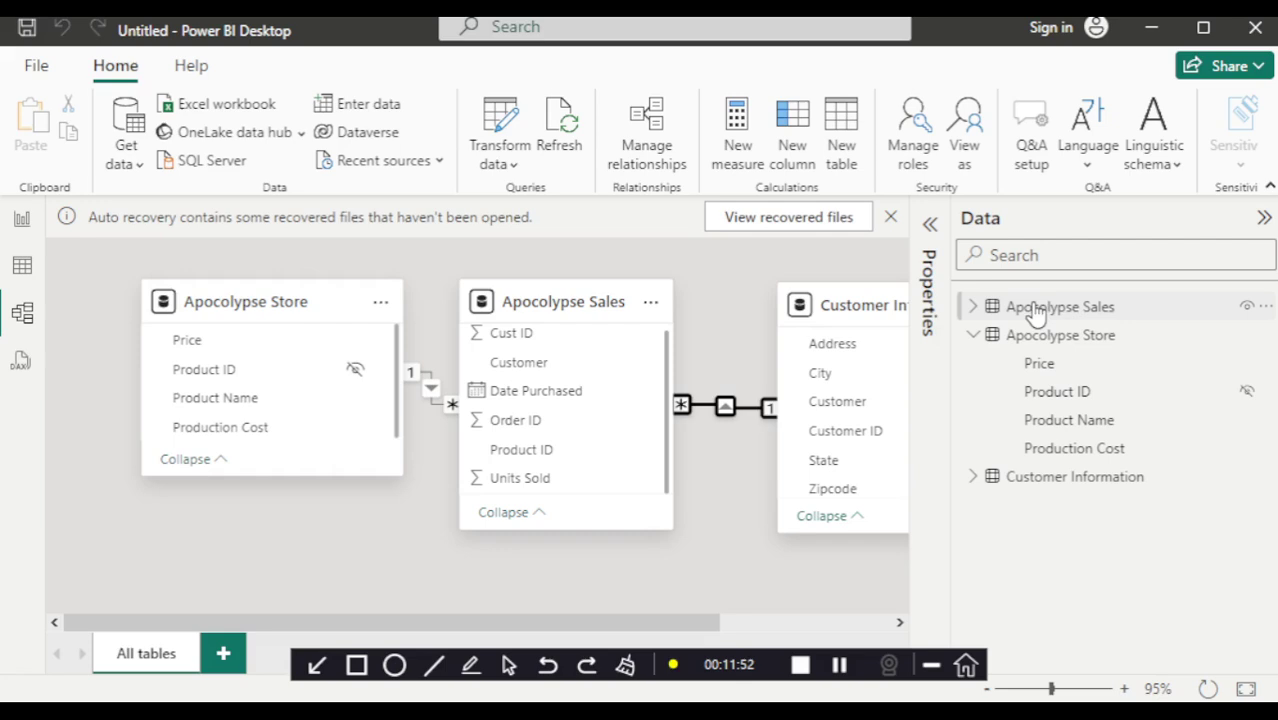
pyautogui.moveTo(1032, 305)
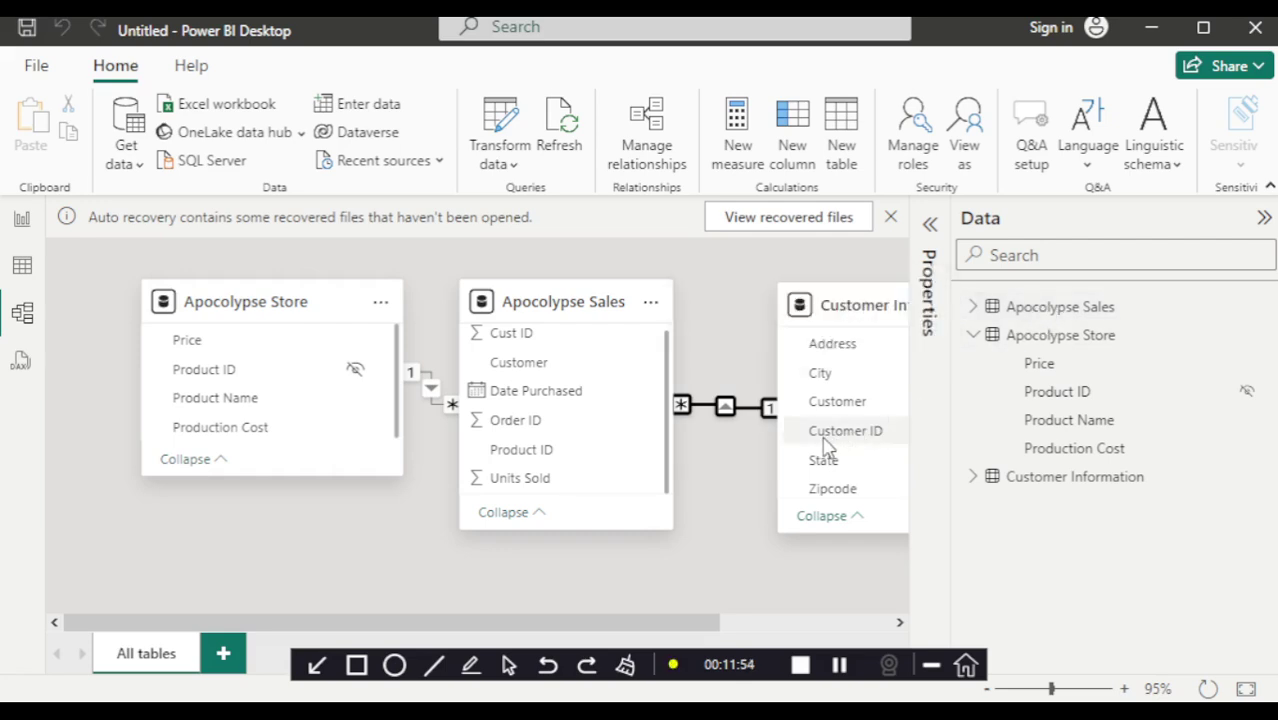
pyautogui.moveTo(853, 290)
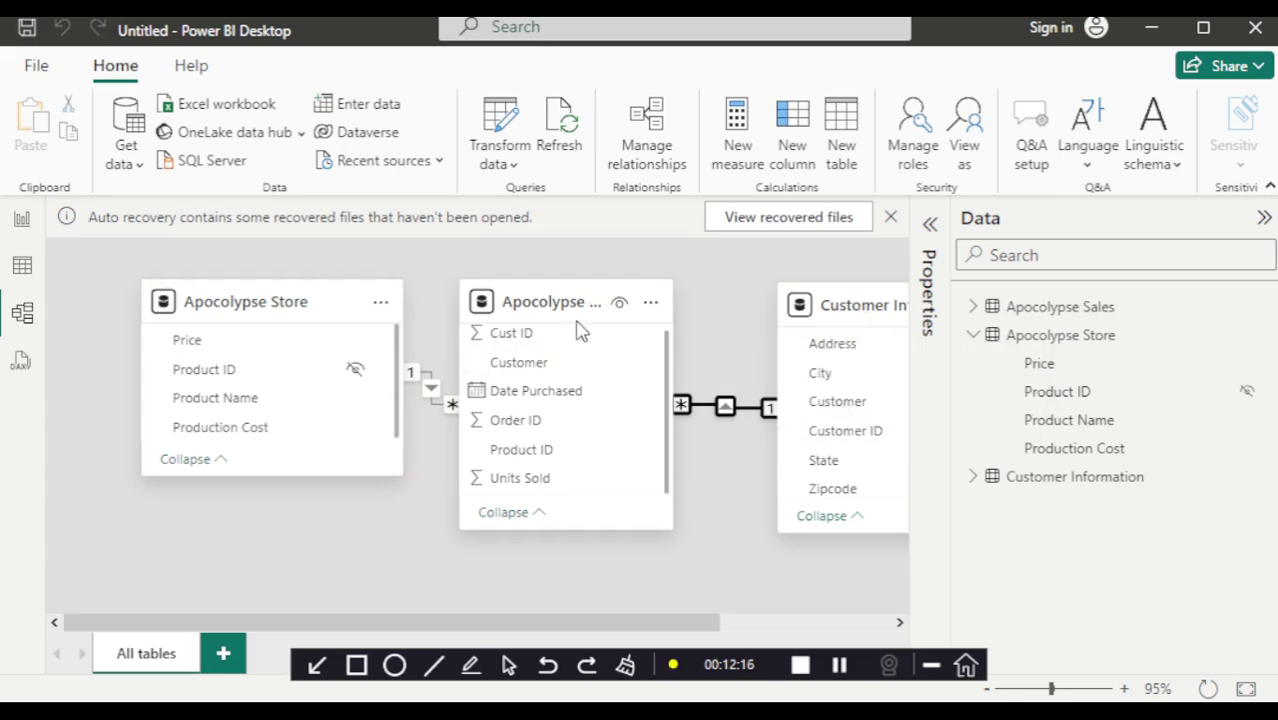
pyautogui.moveTo(585, 328)
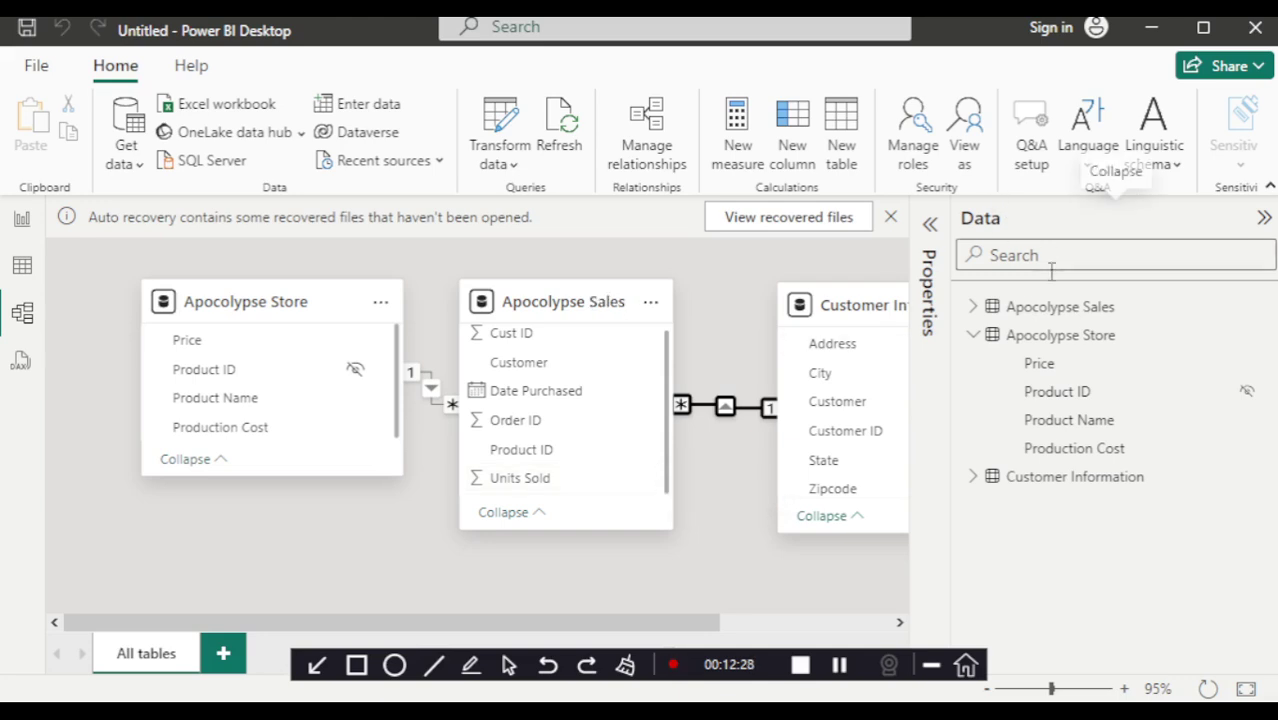
pyautogui.moveTo(1073, 316)
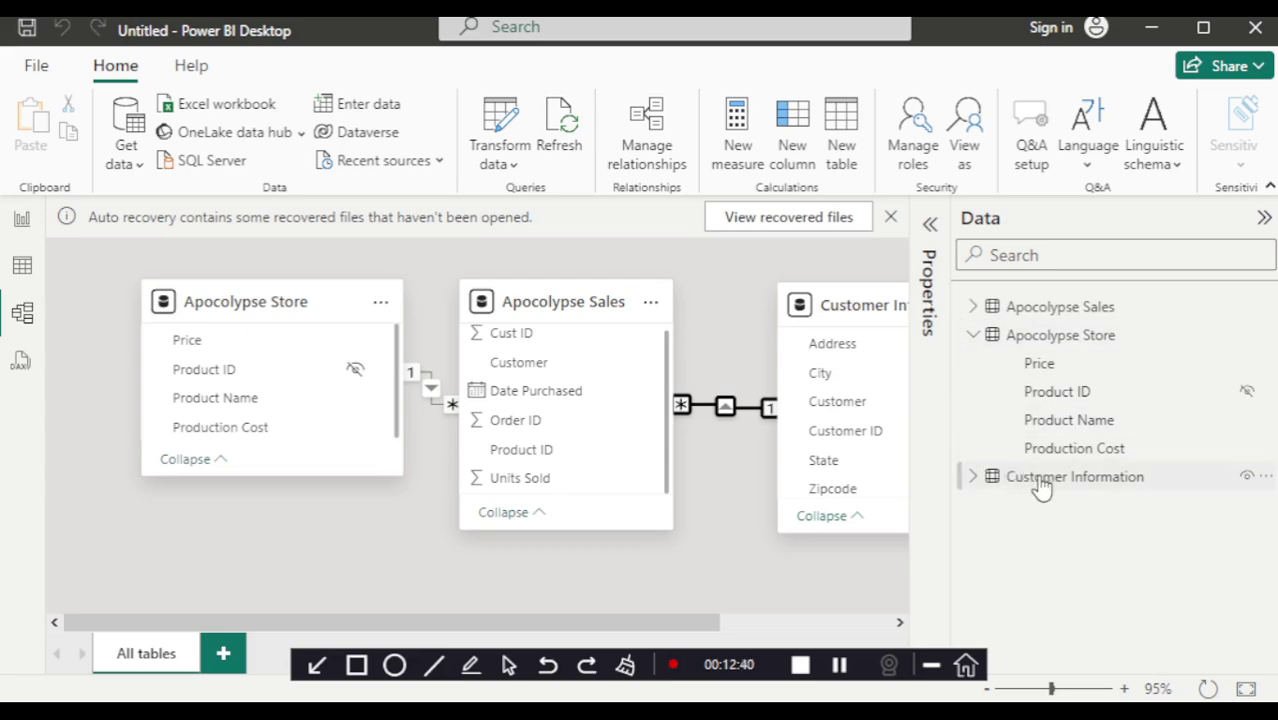
pyautogui.moveTo(1042, 488)
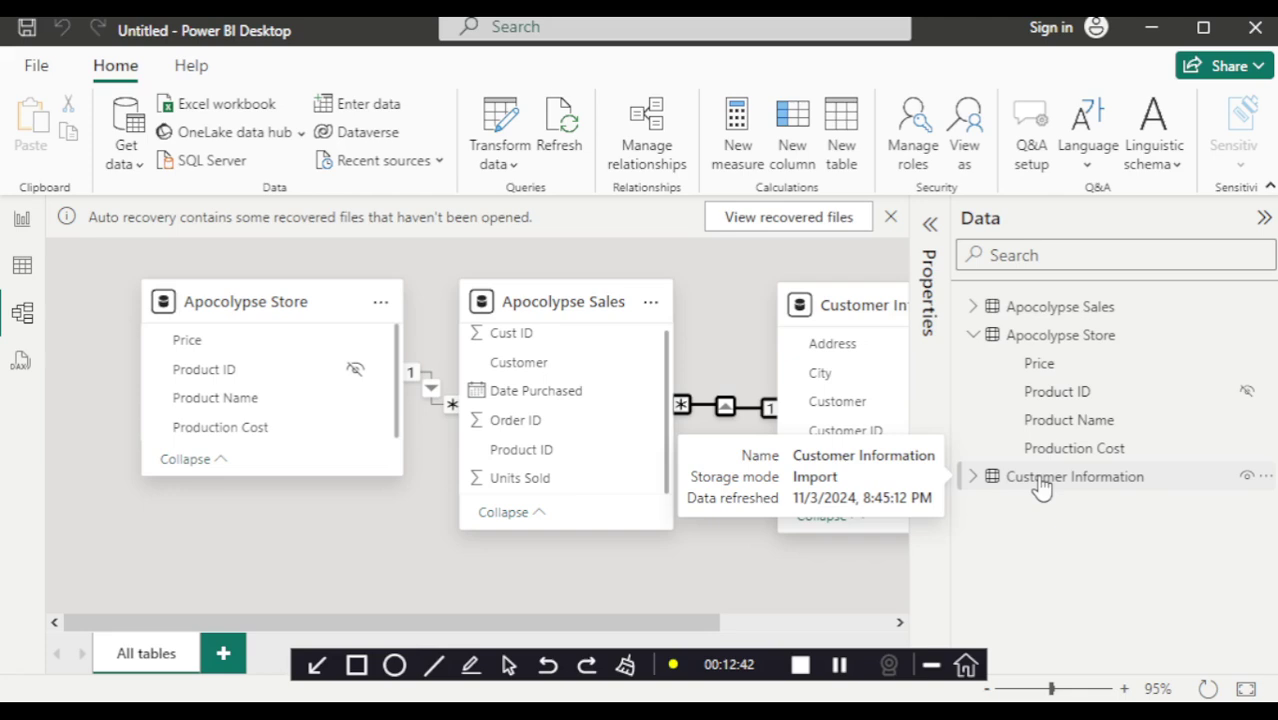